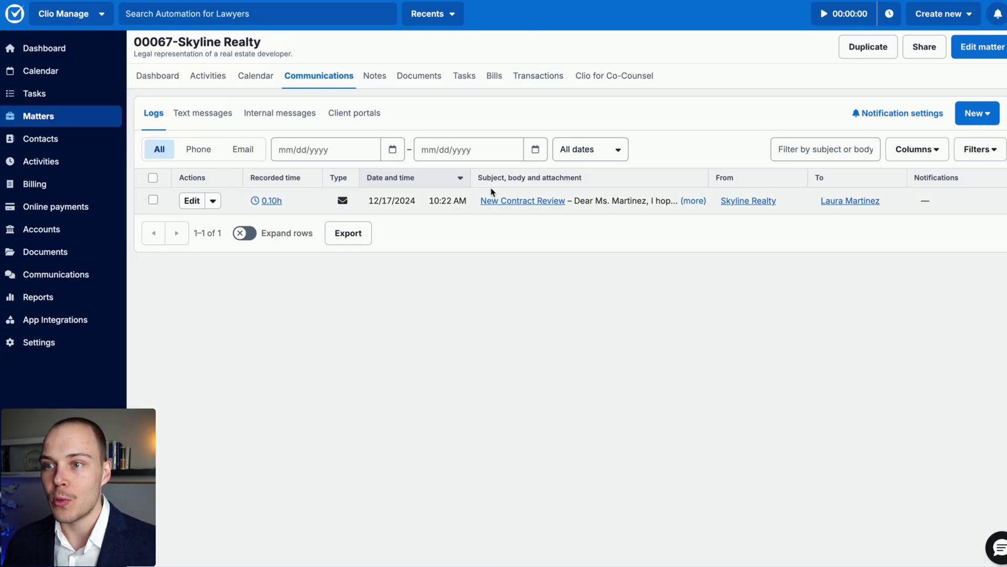
# Check the New Contract Review email log's 0.1h recorded time in Clio, then return to Tempello.
pyautogui.click(486, 201)
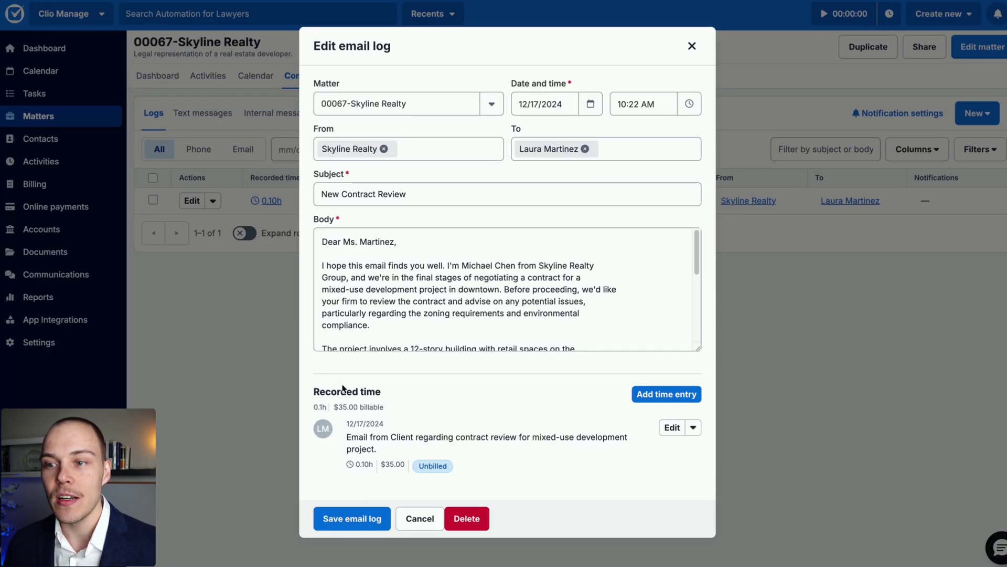
pyautogui.click(421, 520)
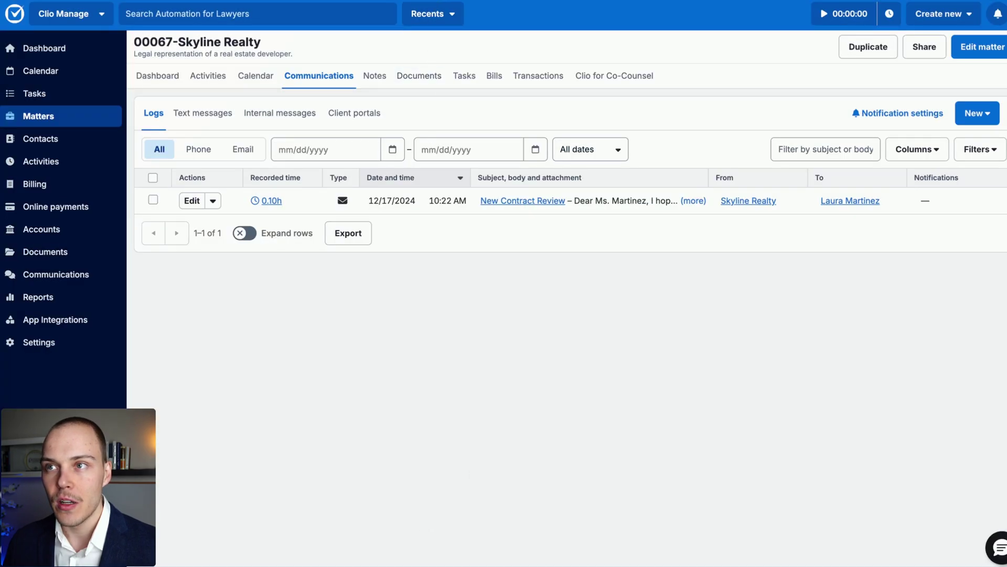
pyautogui.hotkey('ctrl', 'Tab')
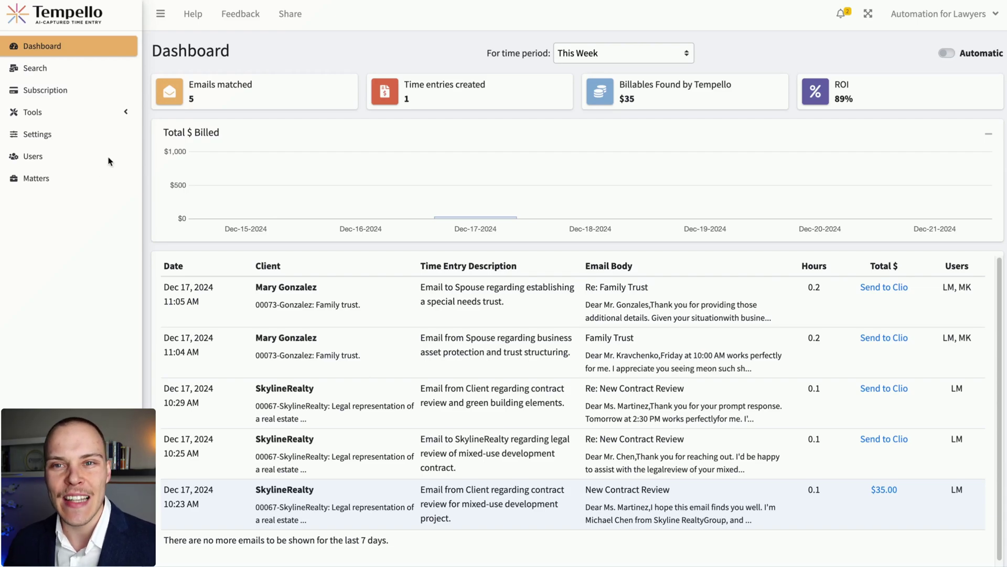
# Read the Microsoft 365 and Google Workspace firm-mail connection instructions under Tools, then go back to the dashboard.
pyautogui.click(63, 115)
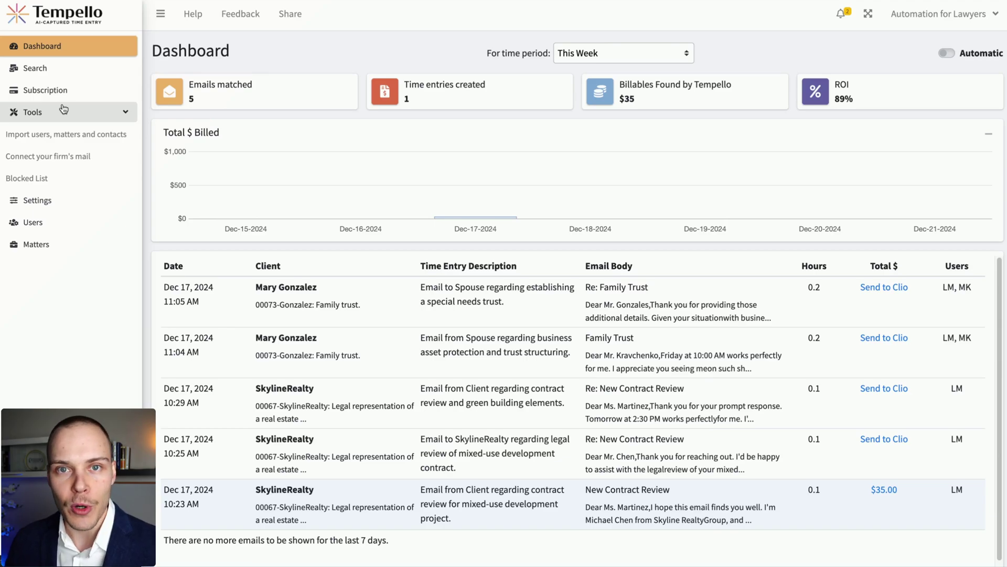
pyautogui.click(86, 160)
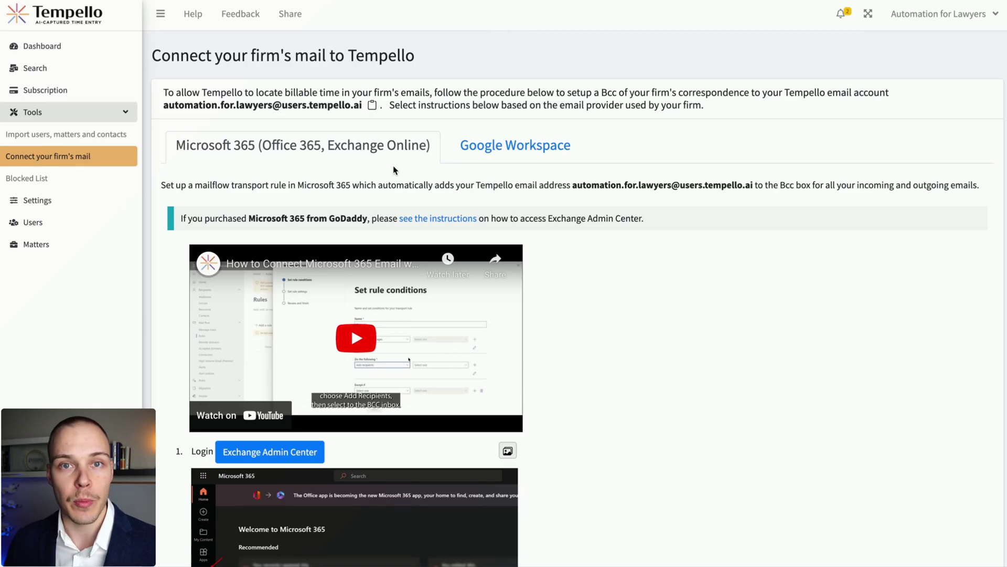
pyautogui.click(466, 154)
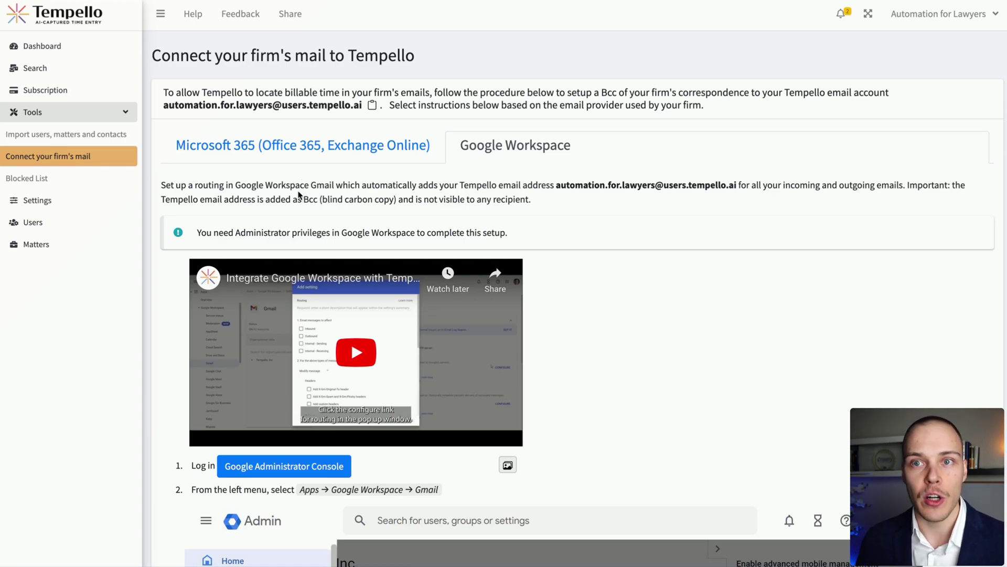
pyautogui.click(87, 48)
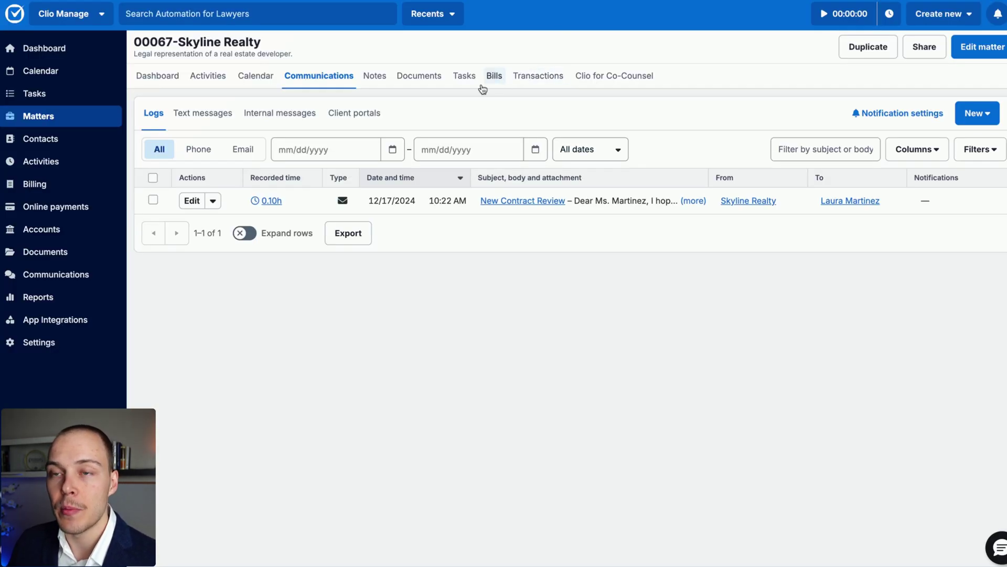
# View the 00067-Skyline Realty matter's Dashboard overview in Clio Manage.
pyautogui.click(161, 80)
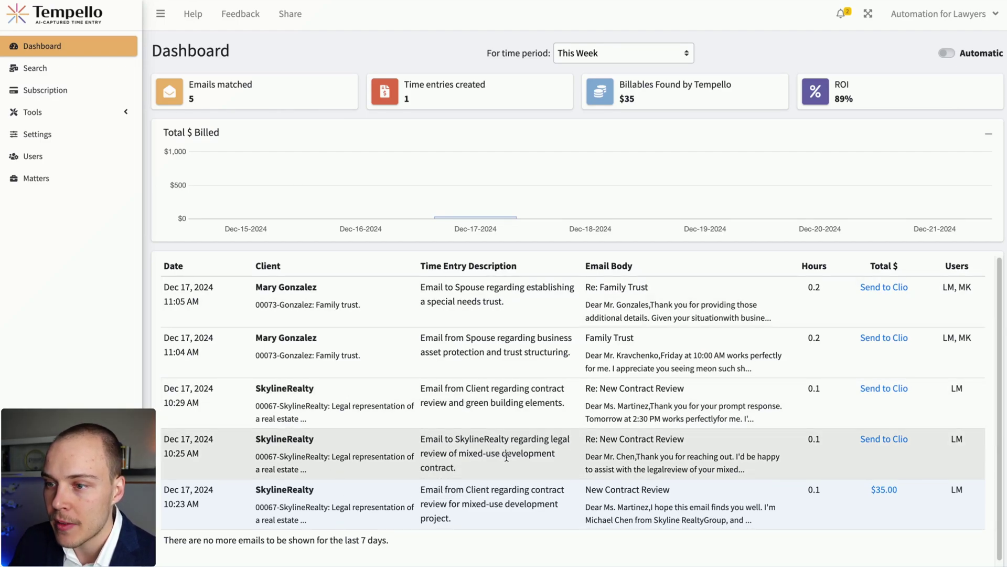
# Open the details of the 10:25 AM SkylineRealty reply email in Tempello.
pyautogui.click(297, 450)
pyautogui.scroll(-1, 451, 294)
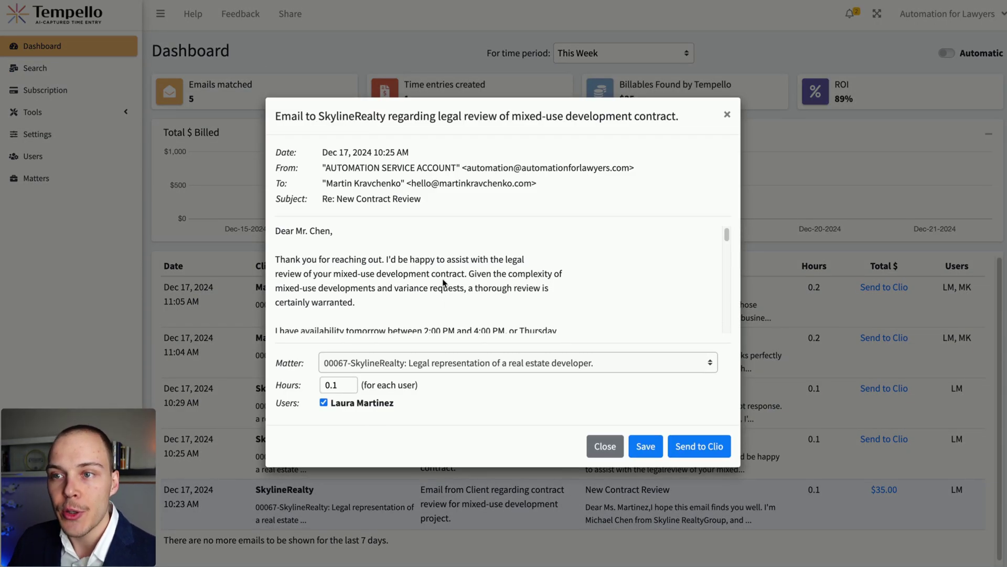
pyautogui.scroll(1, 459, 282)
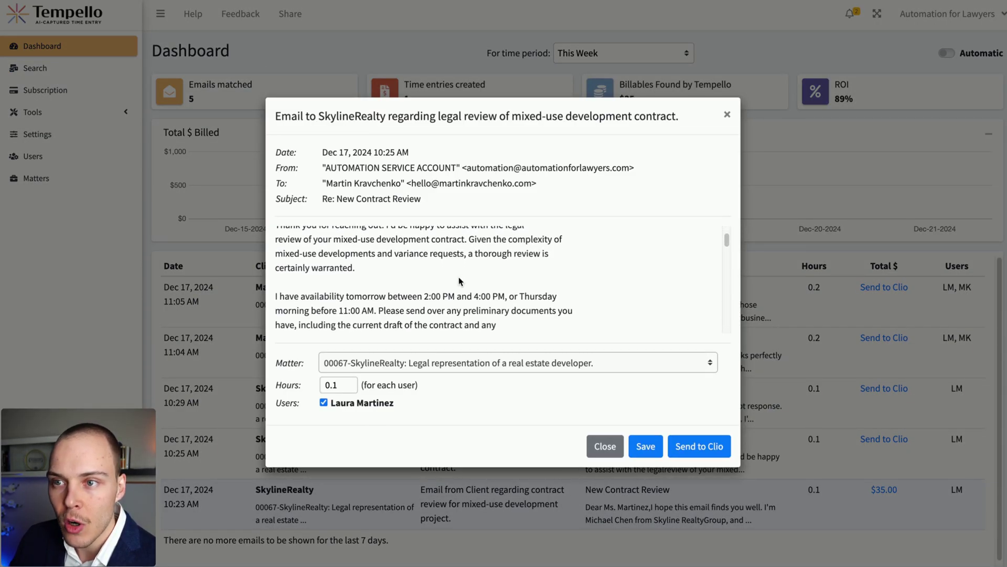
pyautogui.moveTo(340, 167); pyautogui.dragTo(394, 182)
pyautogui.click(411, 186)
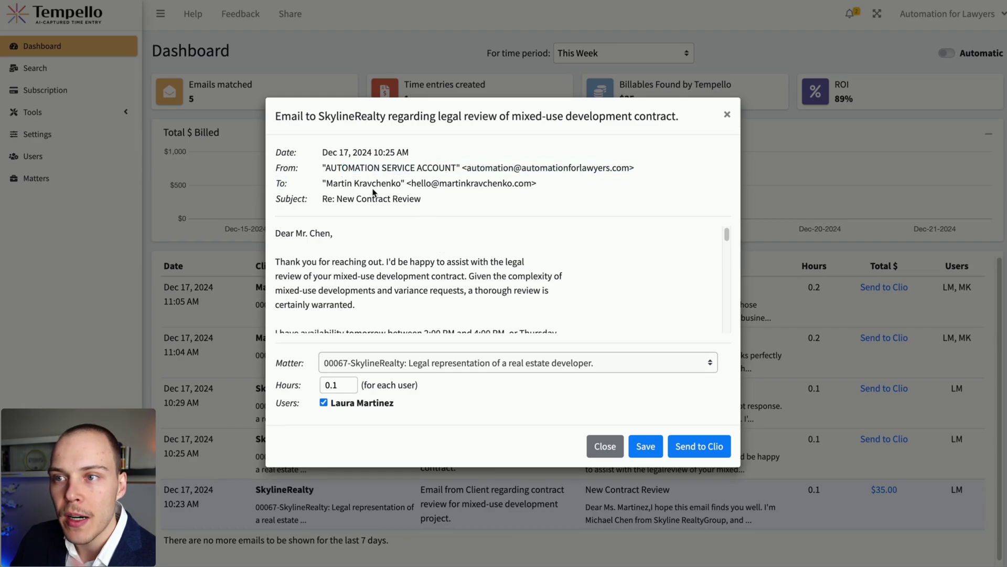
# Keep matter 00067-SkylineRealty and 0.1 hours, and send the entry to Clio.
pyautogui.click(373, 366)
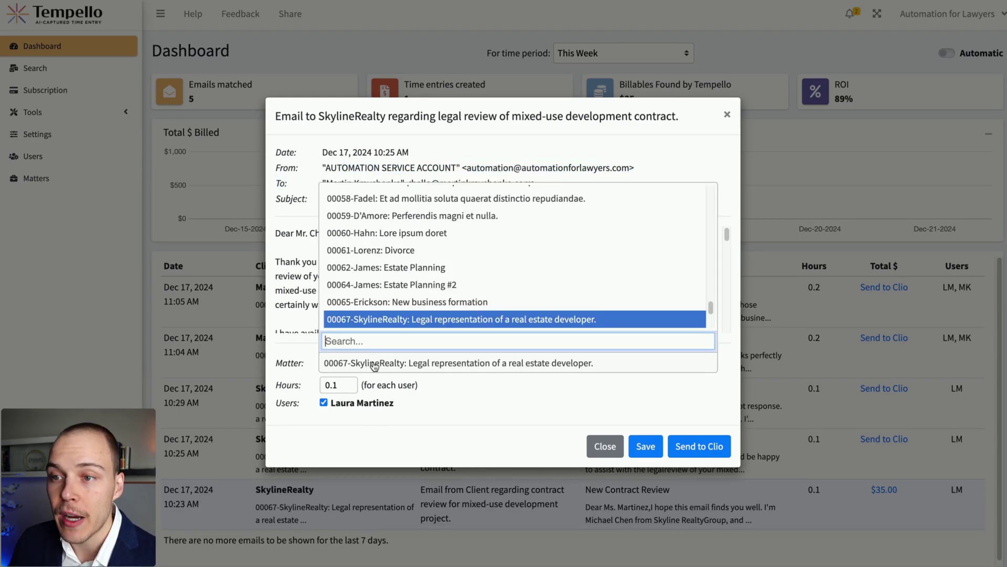
pyautogui.click(292, 359)
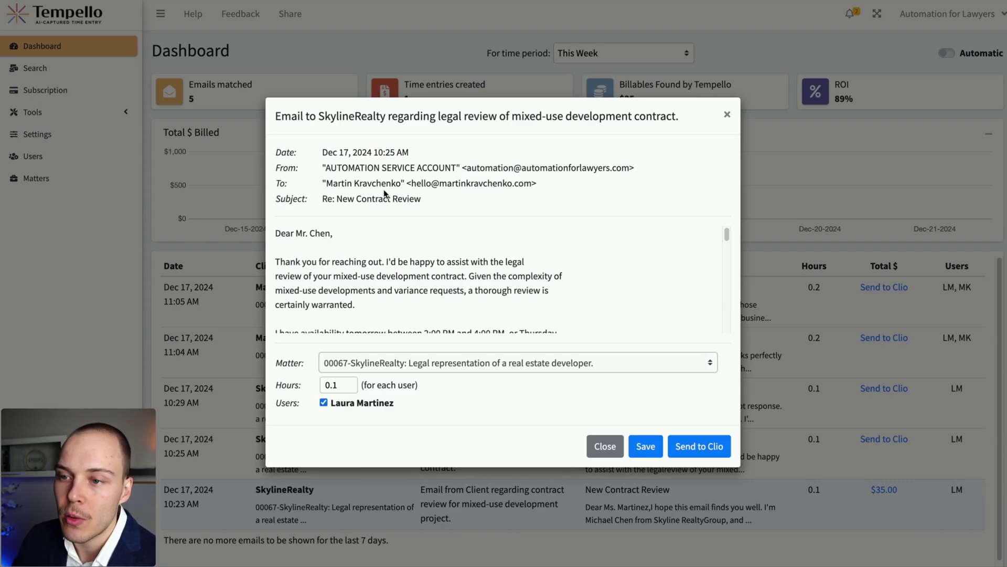
pyautogui.click(337, 385)
pyautogui.click(352, 382)
pyautogui.click(352, 389)
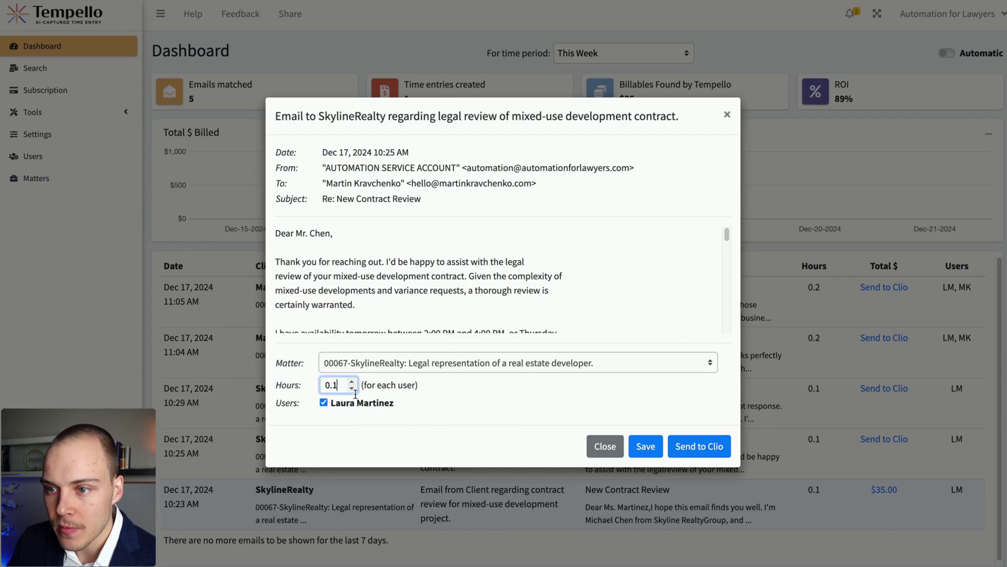
pyautogui.click(693, 452)
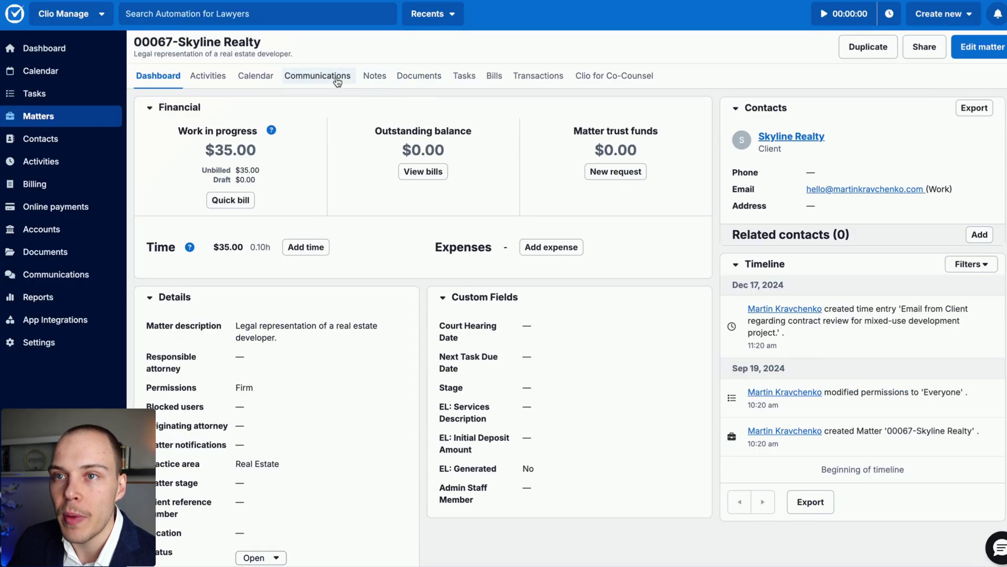
# Verify in Communications that the Re: New Contract Review log records 0.10h at $35.00.
pyautogui.click(319, 76)
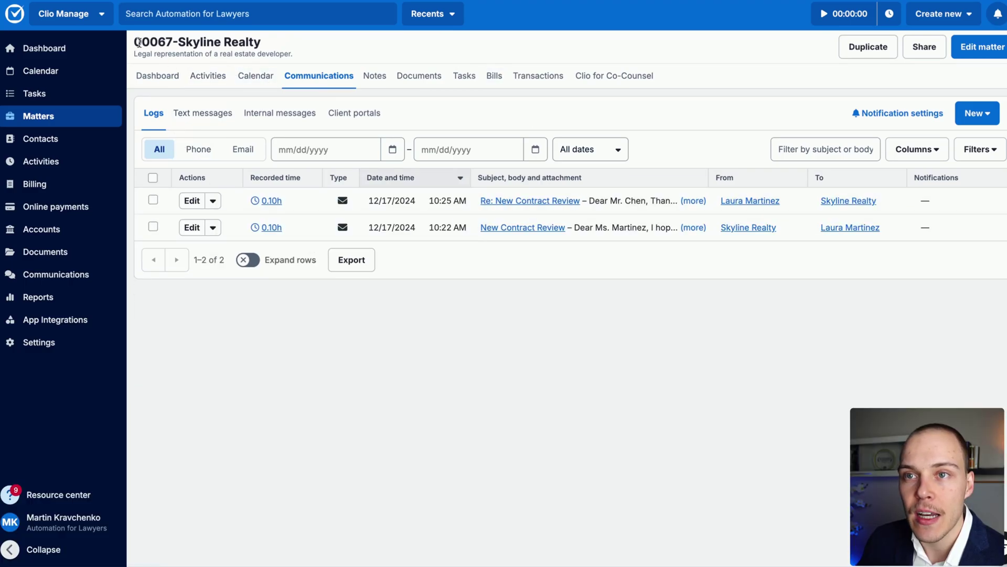
pyautogui.moveTo(141, 42); pyautogui.dragTo(229, 43)
pyautogui.click(220, 71)
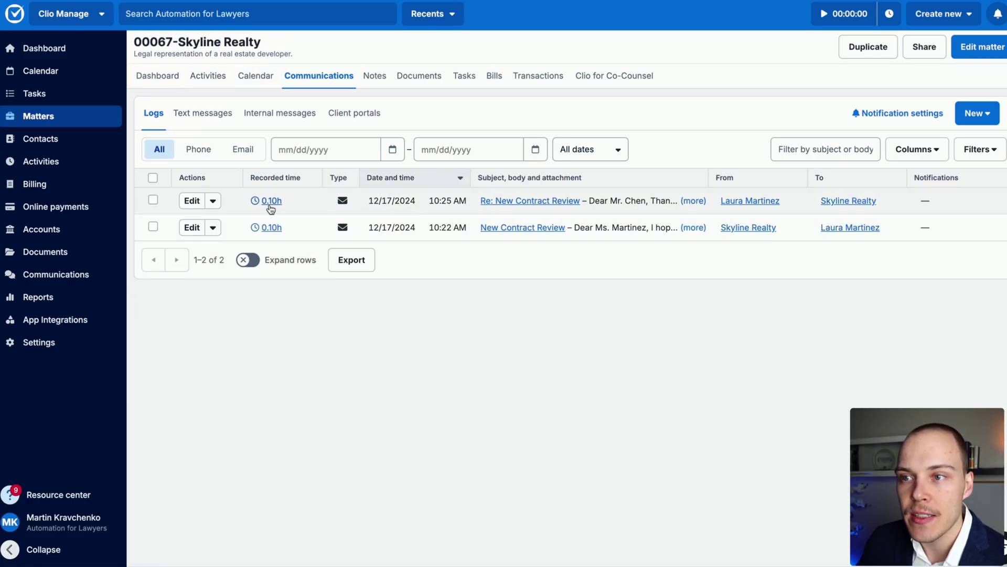
pyautogui.click(501, 201)
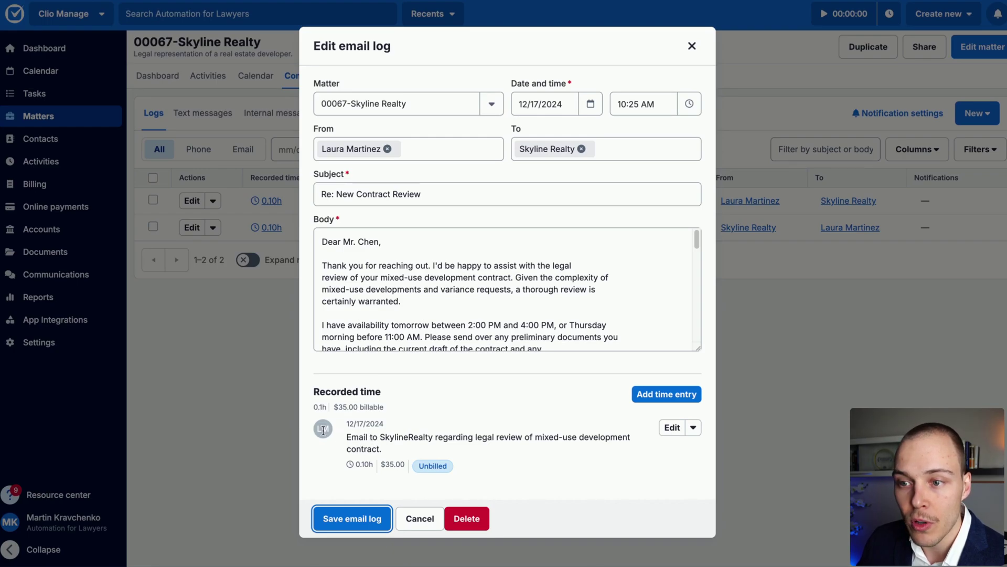
pyautogui.click(357, 465)
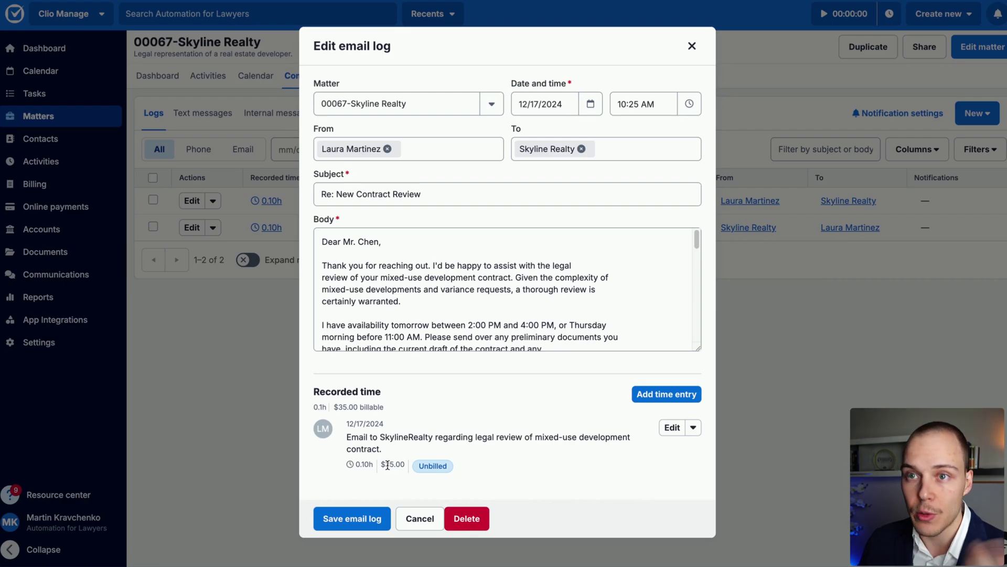
pyautogui.click(413, 516)
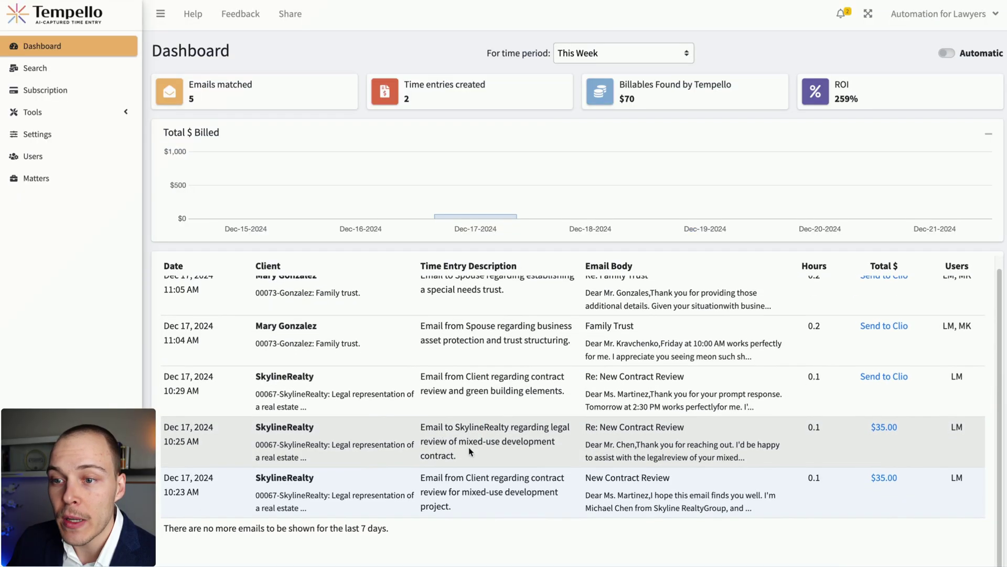
pyautogui.scroll(-1, 745, 437)
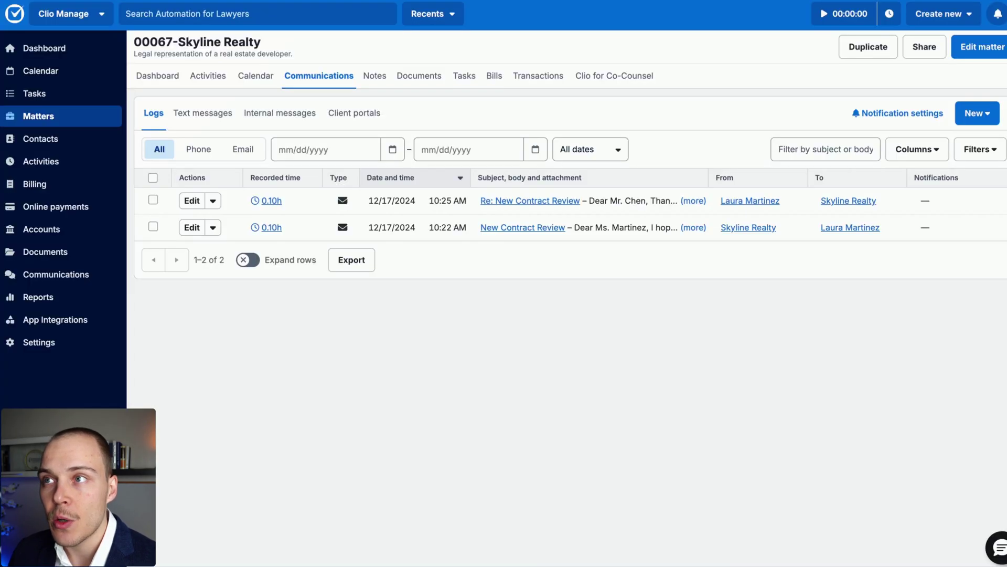
pyautogui.click(206, 81)
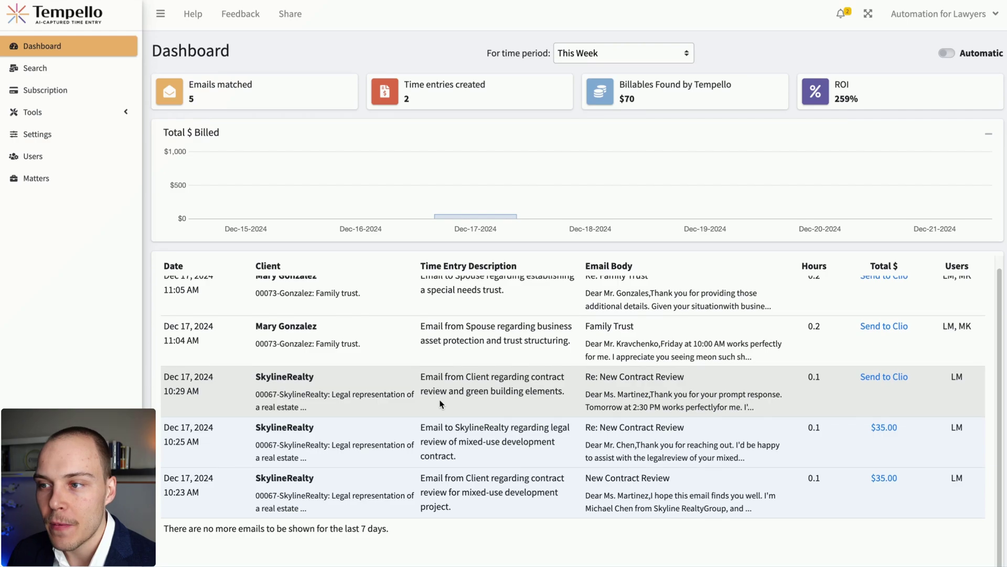
pyautogui.scroll(1, 440, 399)
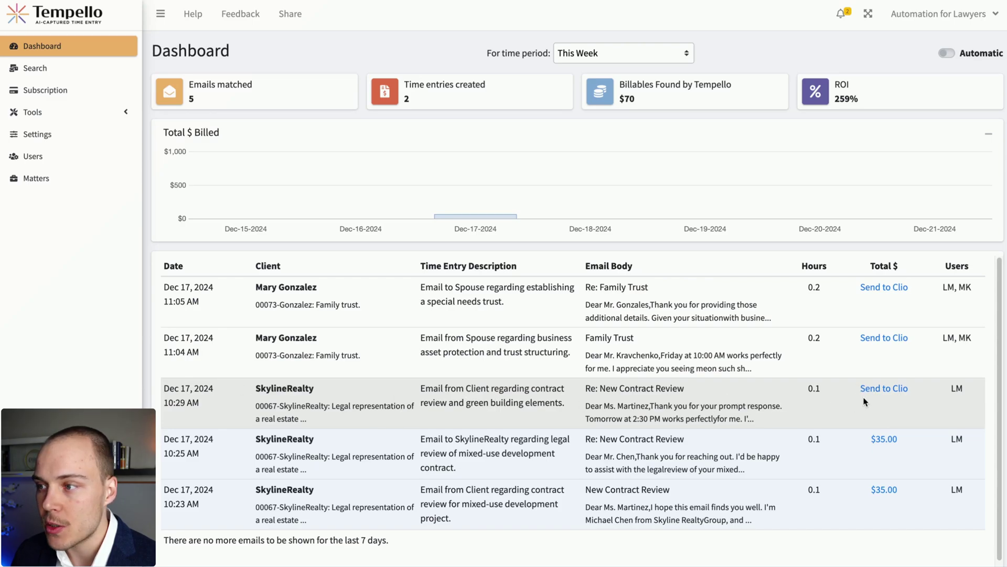
# Send the 10:29 AM green building email to Clio at 0.0 hours and reopen its details.
pyautogui.click(530, 389)
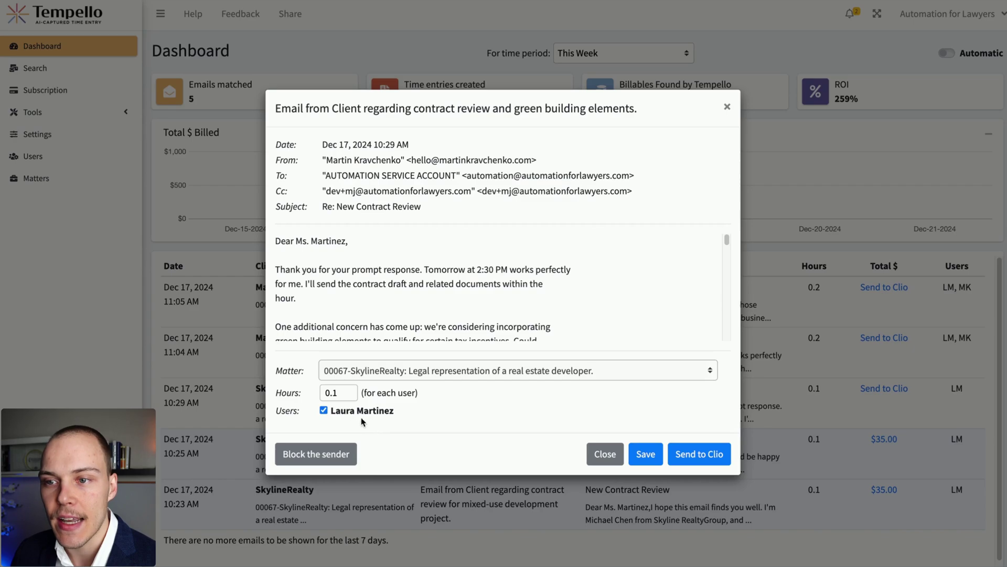
pyautogui.click(344, 393)
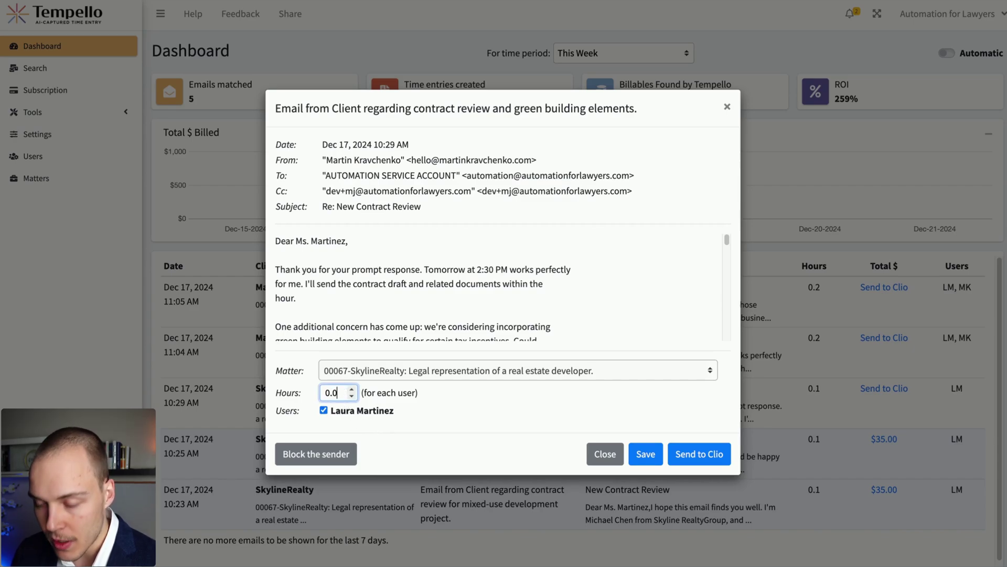
pyautogui.click(703, 460)
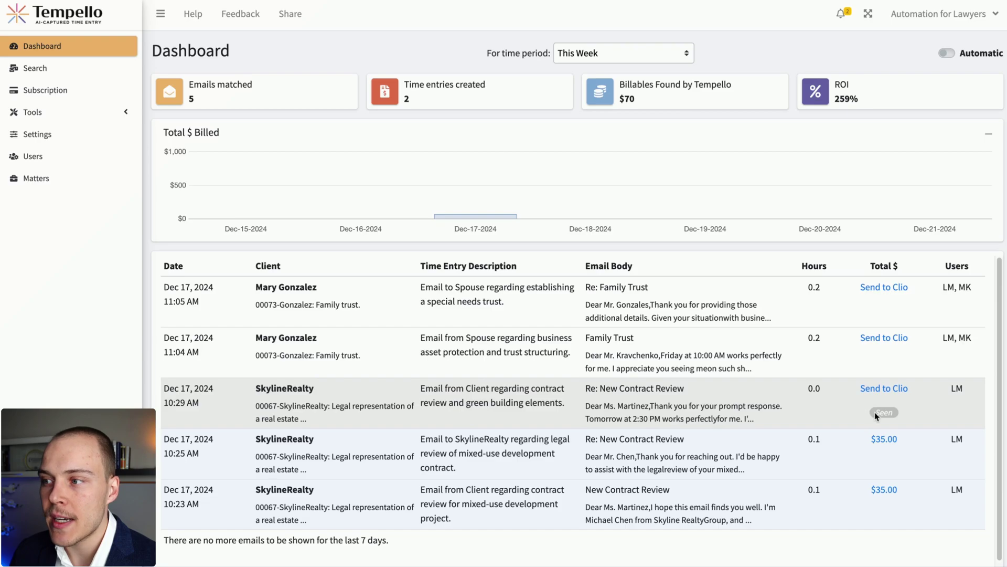
pyautogui.click(884, 411)
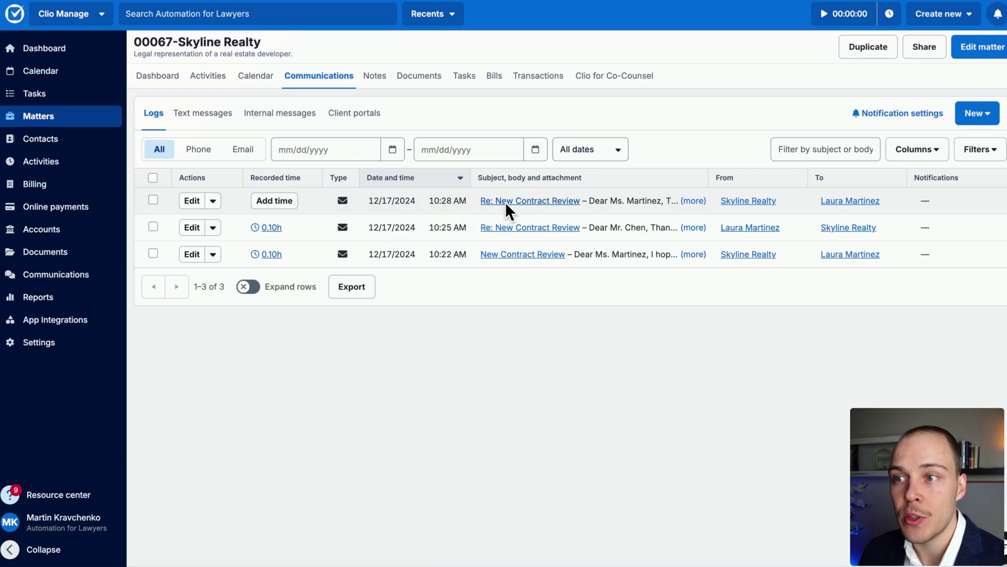
# Review the 10:28 AM Re: New Contract Review log in Clio, confirming it has no time entries.
pyautogui.click(527, 202)
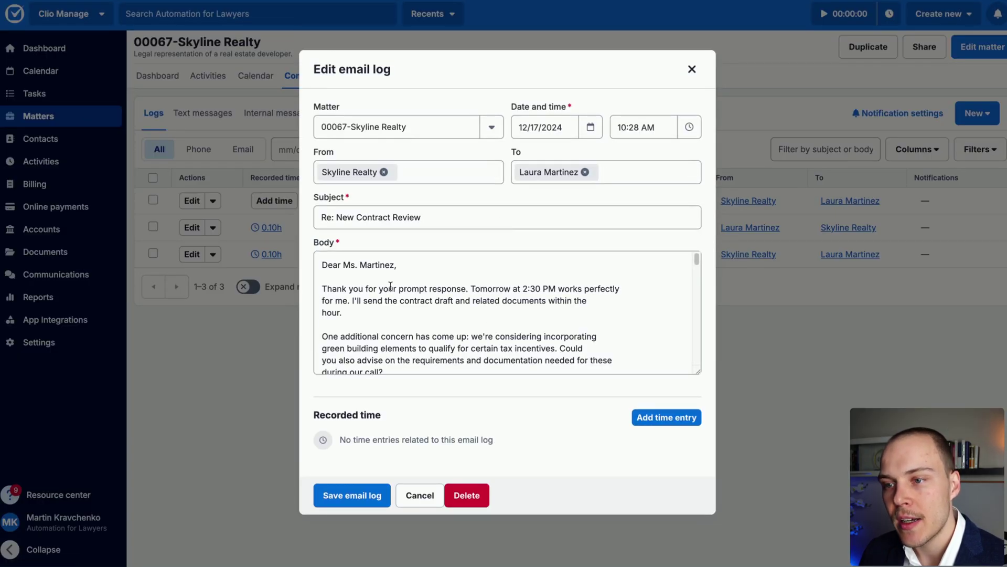
pyautogui.scroll(-5, 389, 283)
pyautogui.scroll(5, 388, 284)
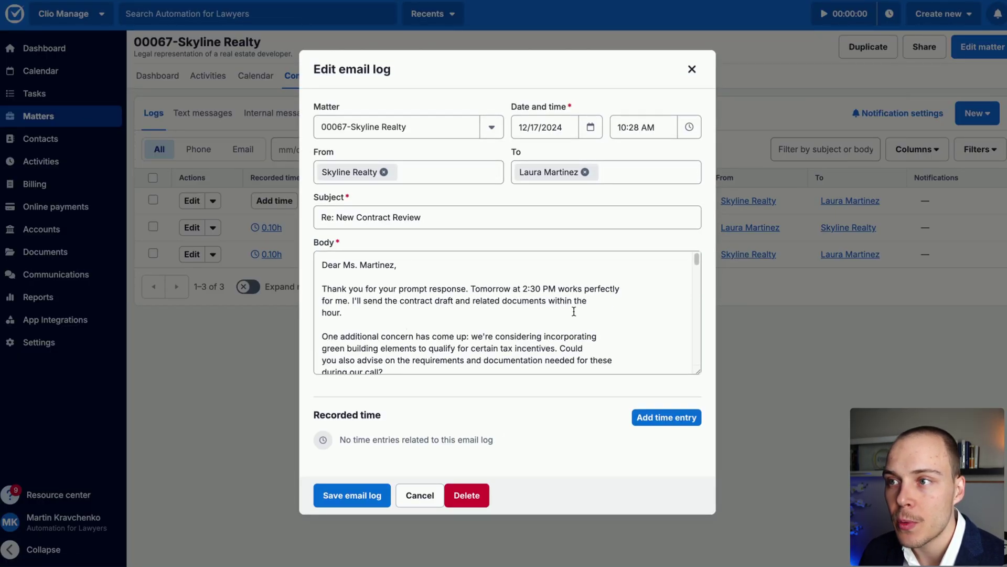
pyautogui.click(692, 70)
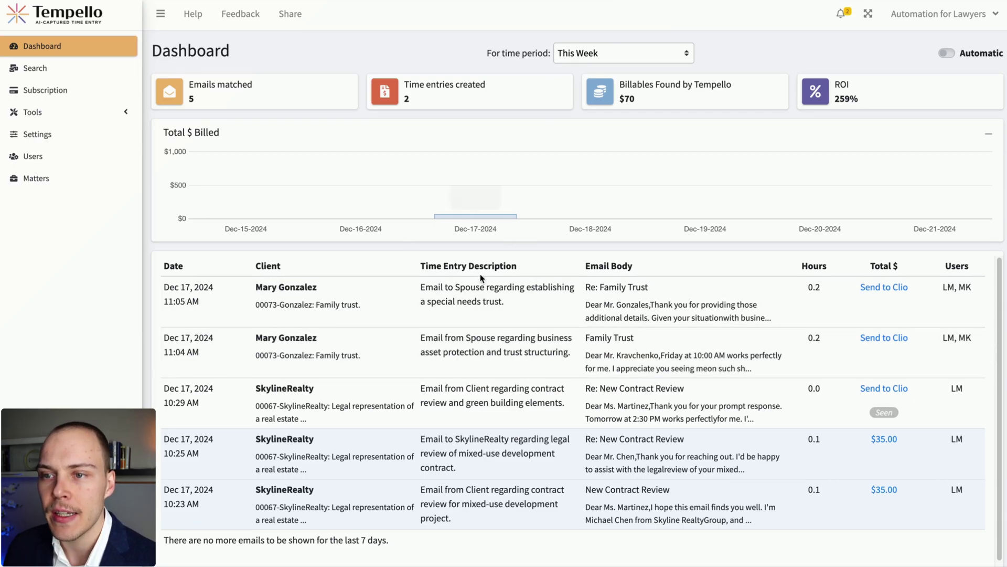
# Inspect the 11:04 AM Family Trust email's sender, Cc and service account addresses, then close it.
pyautogui.click(590, 343)
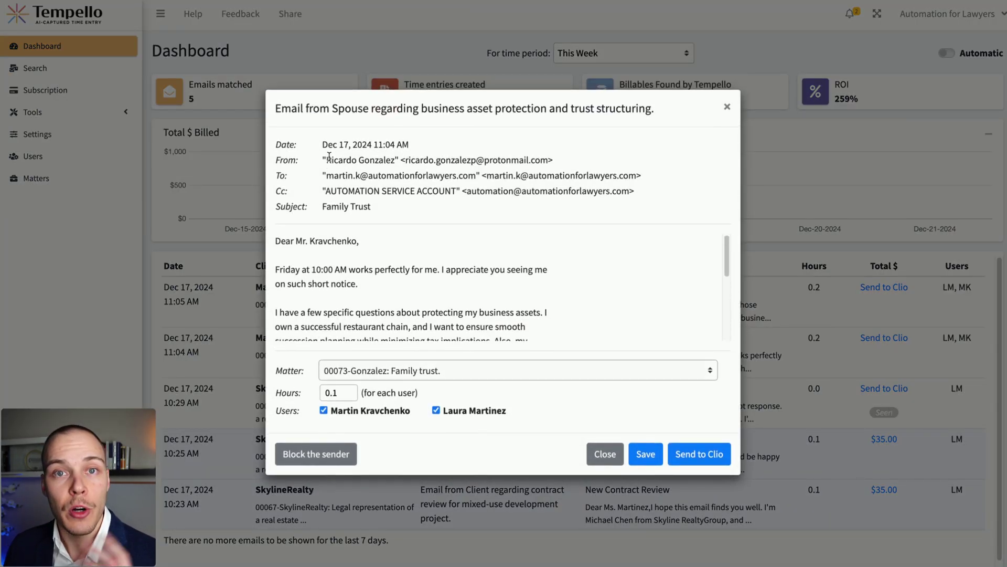
pyautogui.moveTo(328, 160); pyautogui.dragTo(490, 160)
pyautogui.click(452, 166)
pyautogui.moveTo(329, 176); pyautogui.dragTo(422, 185)
pyautogui.click(424, 176)
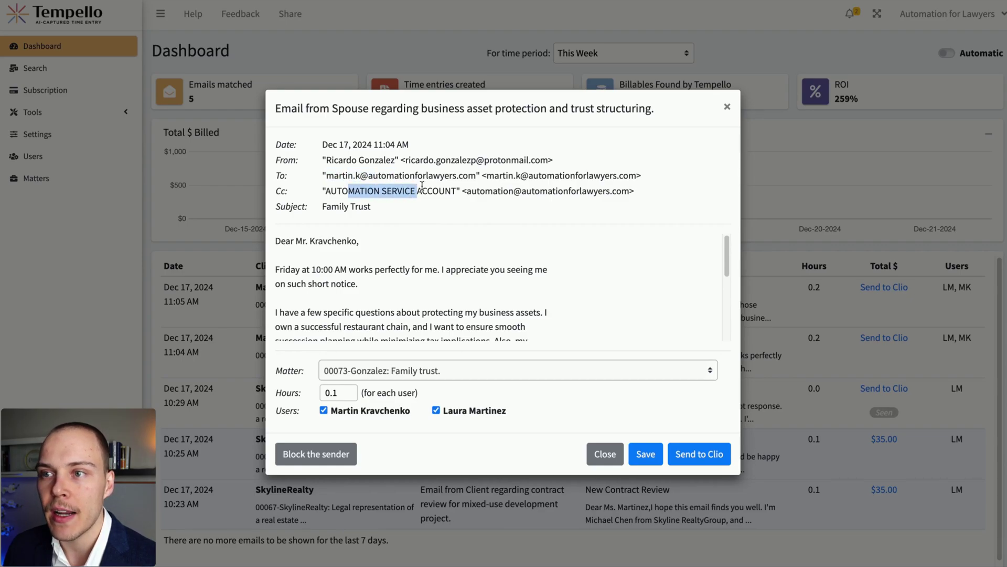
pyautogui.moveTo(356, 191); pyautogui.dragTo(460, 193)
pyautogui.click(461, 192)
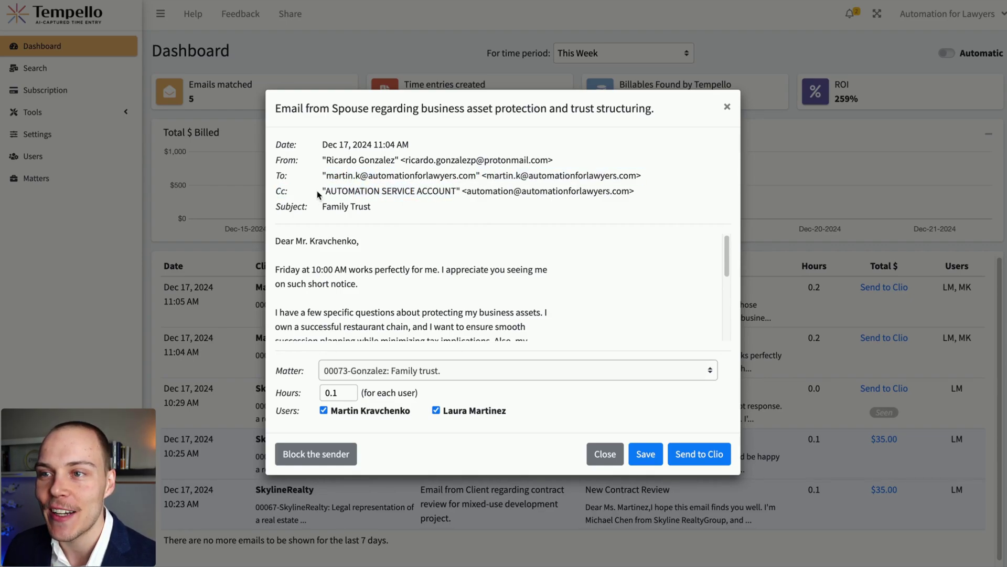
pyautogui.click(727, 109)
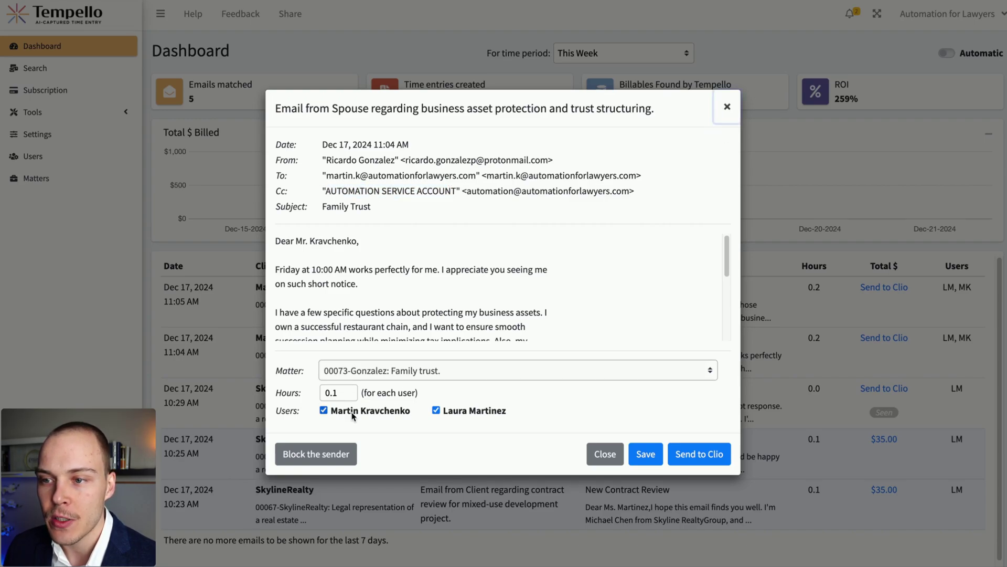
pyautogui.click(726, 107)
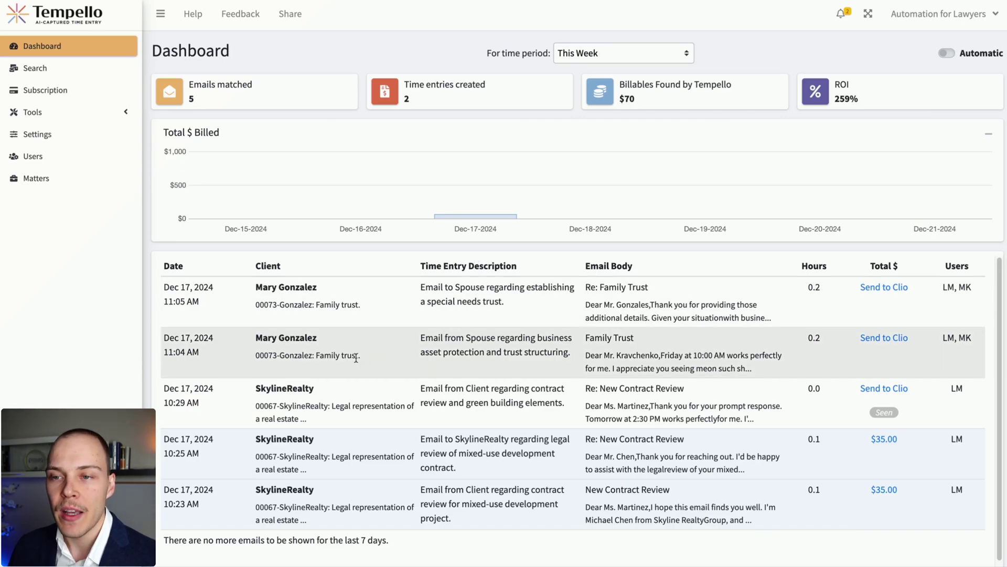
# Send the 11:04 AM Family Trust email to Clio at 0.4 hours, excluding the second user.
pyautogui.click(332, 347)
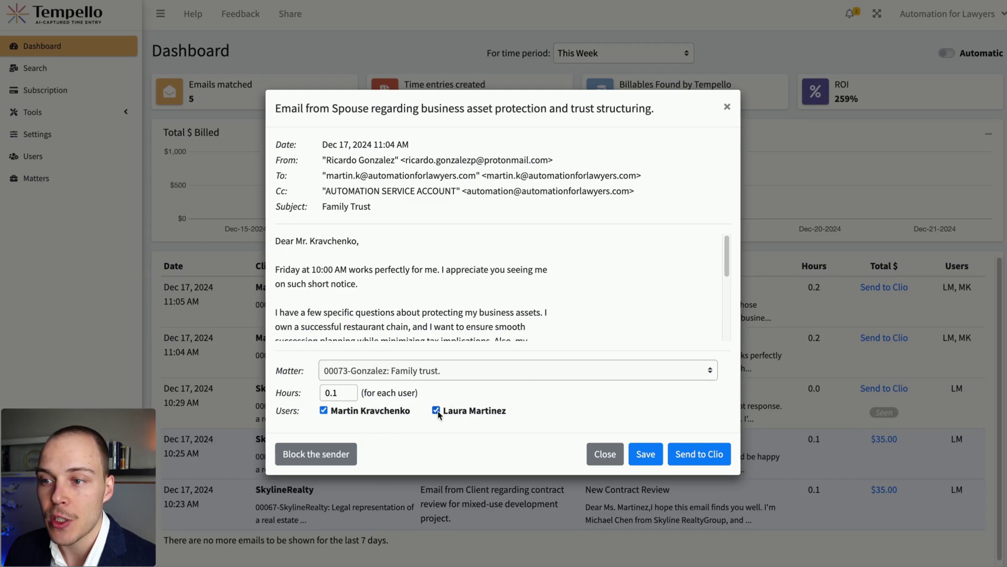
pyautogui.moveTo(347, 178); pyautogui.dragTo(462, 175)
pyautogui.click(496, 176)
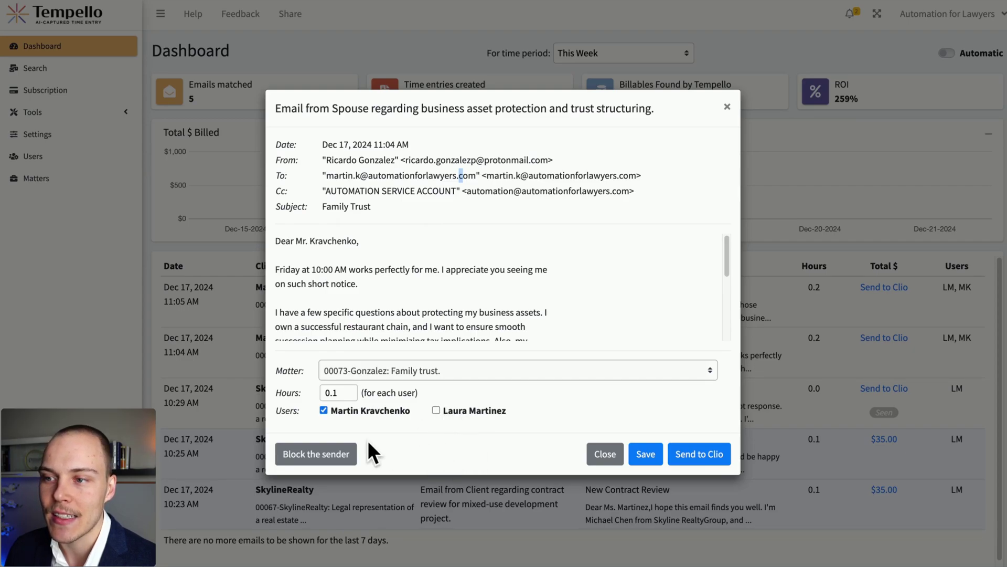
pyautogui.click(341, 394)
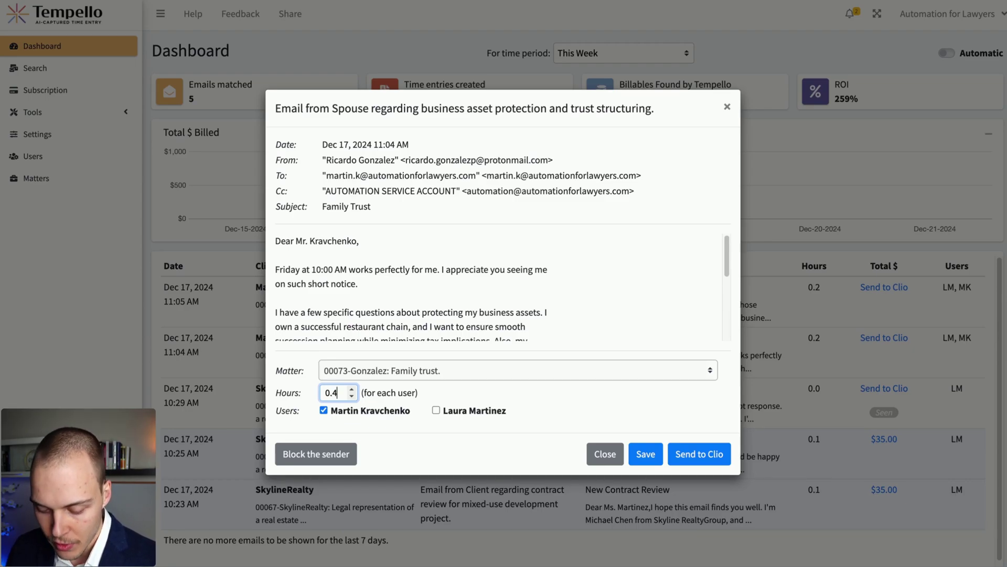
pyautogui.click(709, 452)
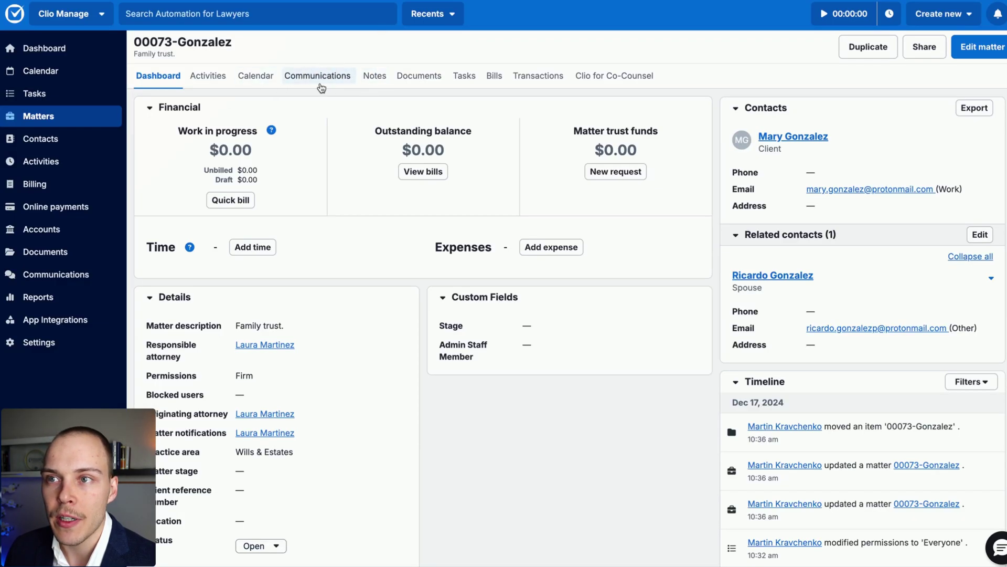
pyautogui.click(320, 76)
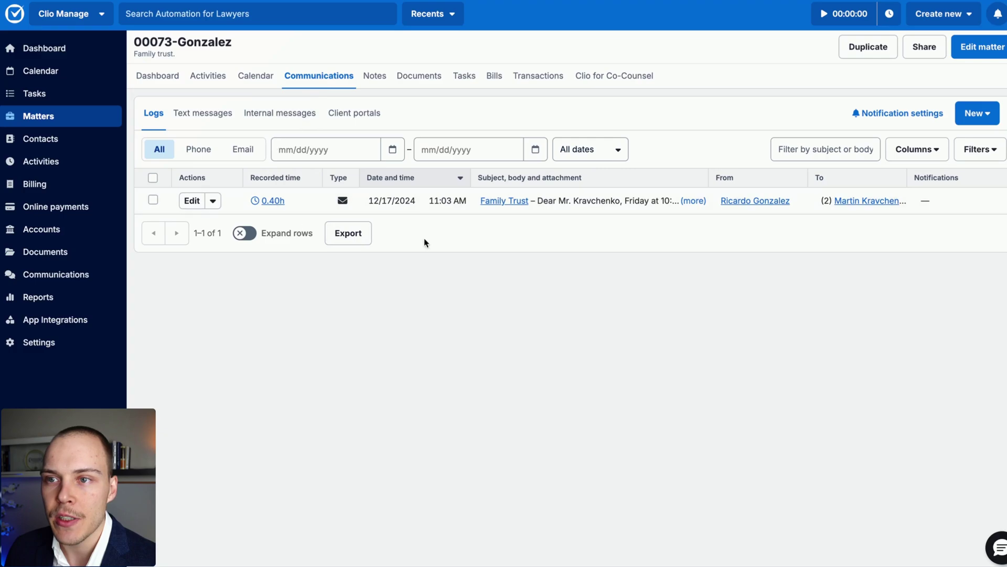
pyautogui.click(505, 202)
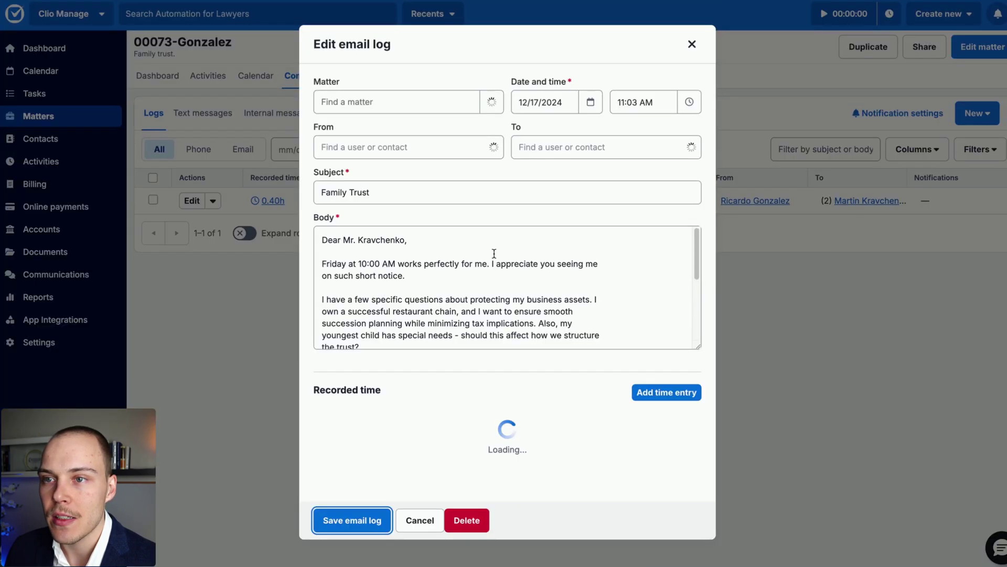
pyautogui.scroll(-5, 450, 325)
pyautogui.scroll(5, 450, 324)
pyautogui.click(420, 534)
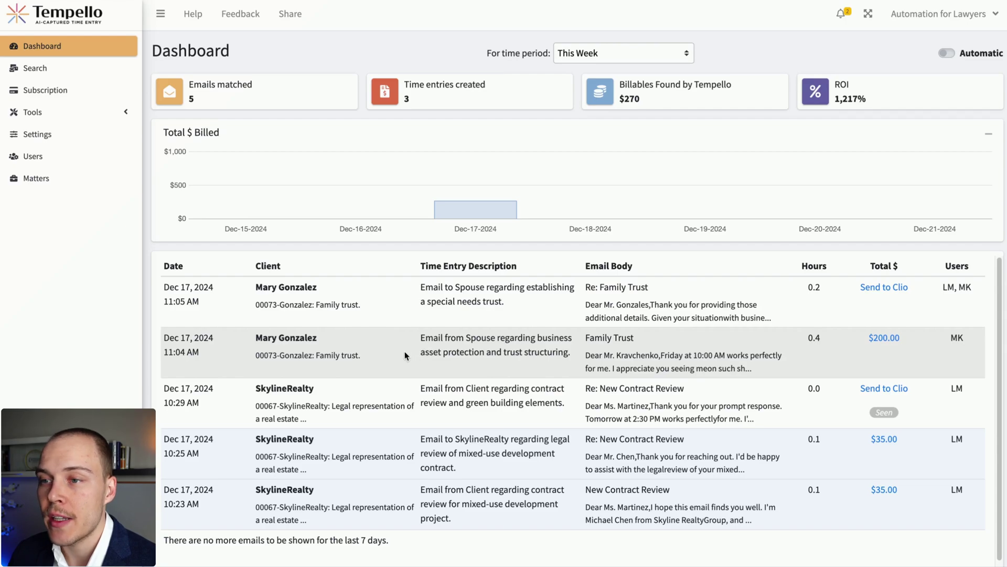
# Reload matter 00073-Gonzalez in Clio and confirm its Communications Logs and Activities are empty.
pyautogui.click(428, 351)
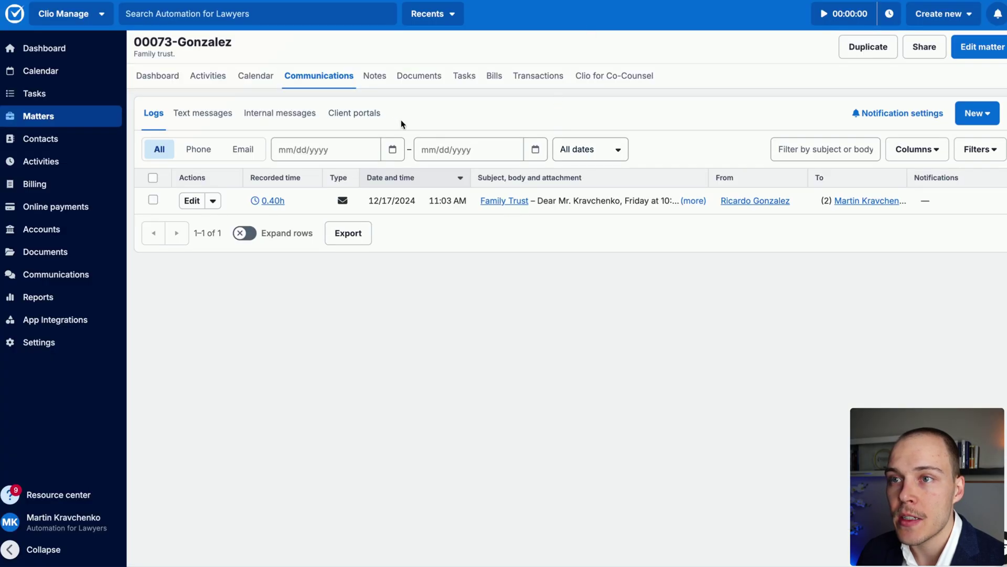
pyautogui.hotkey('ctrl', 'r')
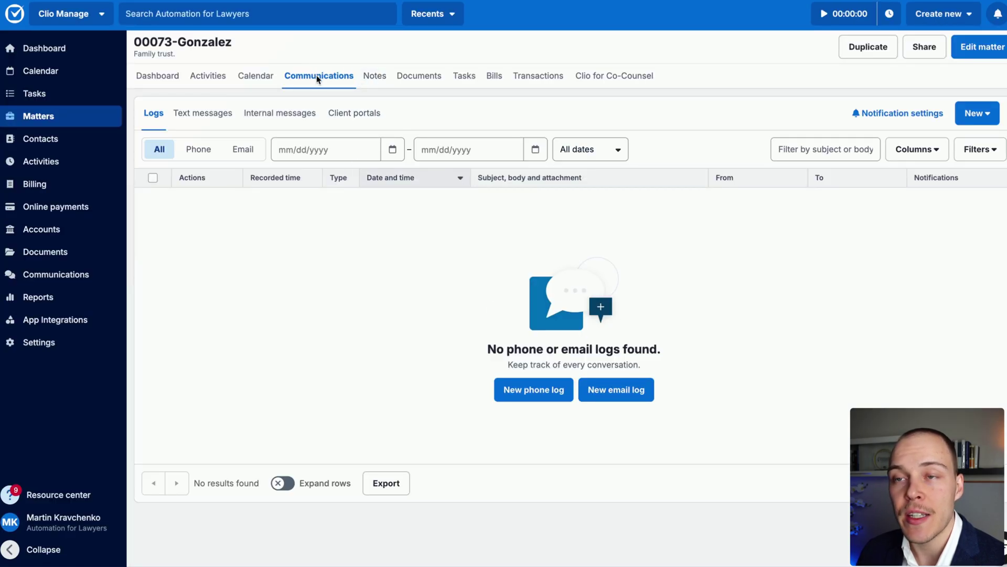
pyautogui.click(213, 76)
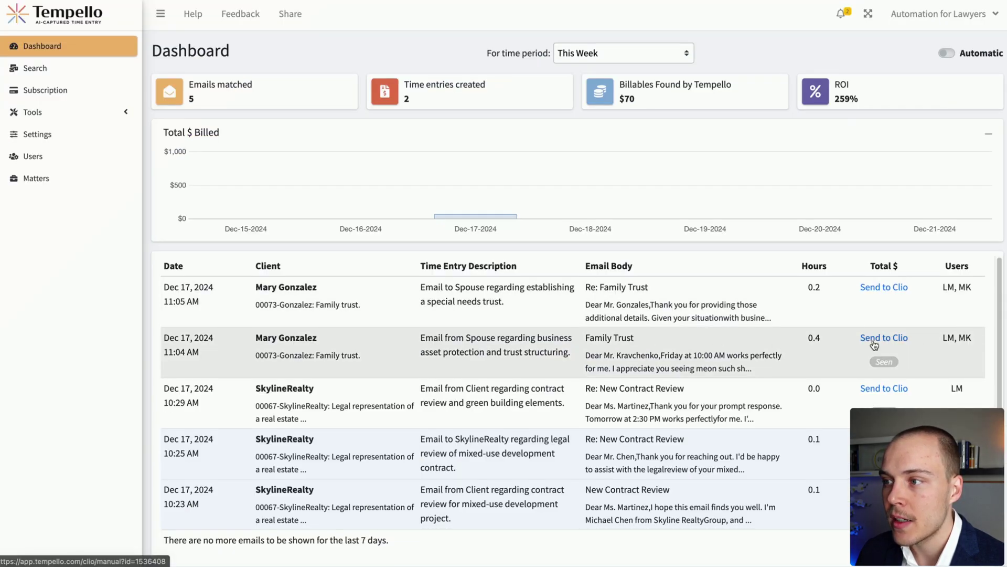
# Resend the 11:04 AM Family Trust email to Clio at 0.1 hours for both users.
pyautogui.click(411, 368)
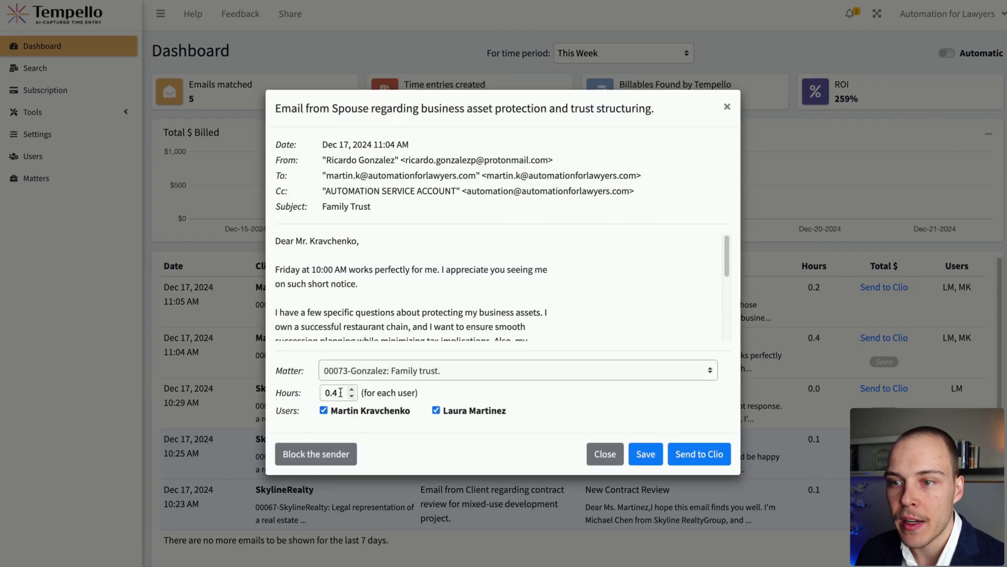
pyautogui.press('Tab')
pyautogui.write('0.1')
pyautogui.click(433, 430)
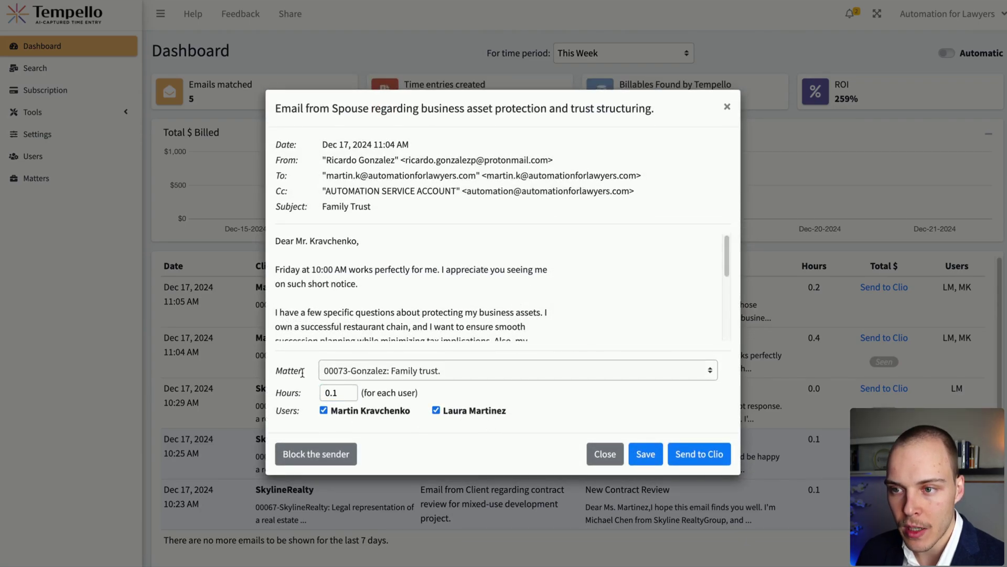
pyautogui.click(705, 461)
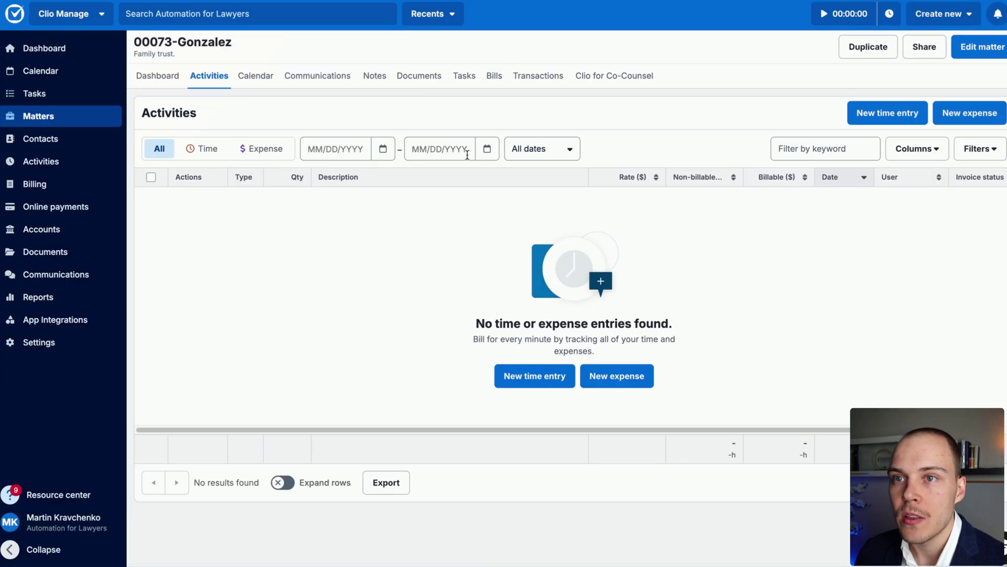
# Reload the Gonzalez matter and view the Family Trust email log at 0.20h, closing it unchanged.
pyautogui.hotkey('ctrl', 'r')
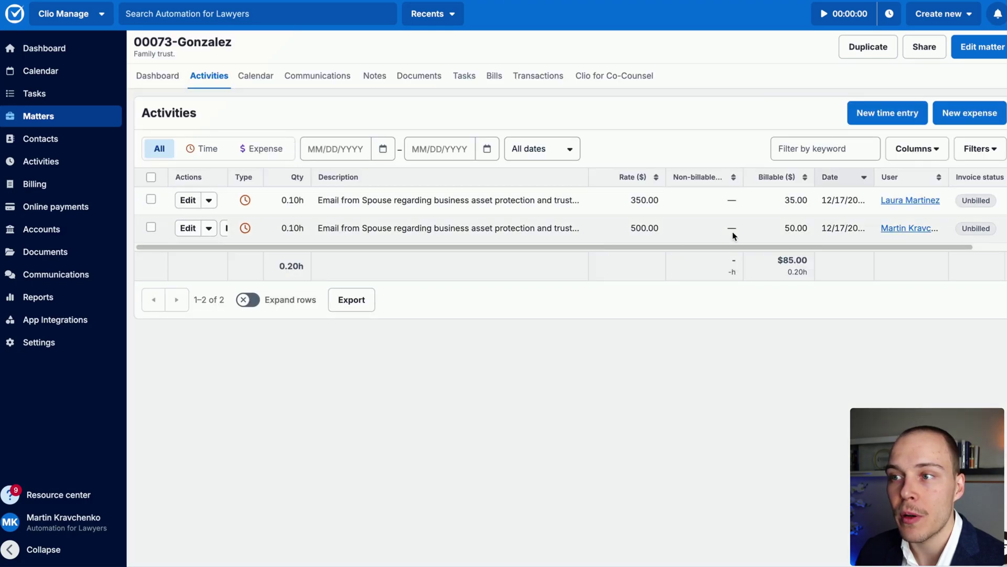
pyautogui.click(339, 77)
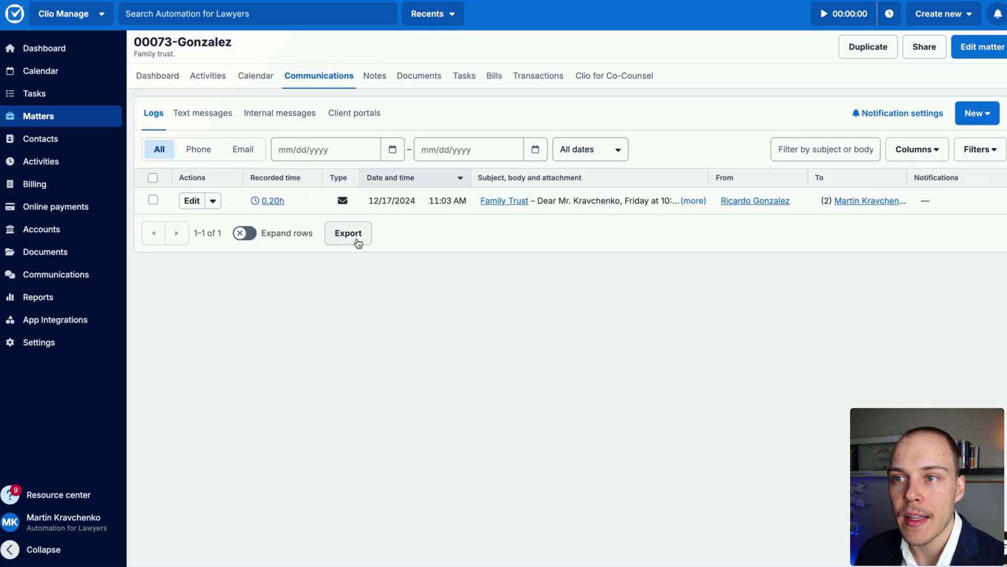
pyautogui.click(518, 201)
pyautogui.scroll(-2, 414, 419)
pyautogui.scroll(2, 419, 498)
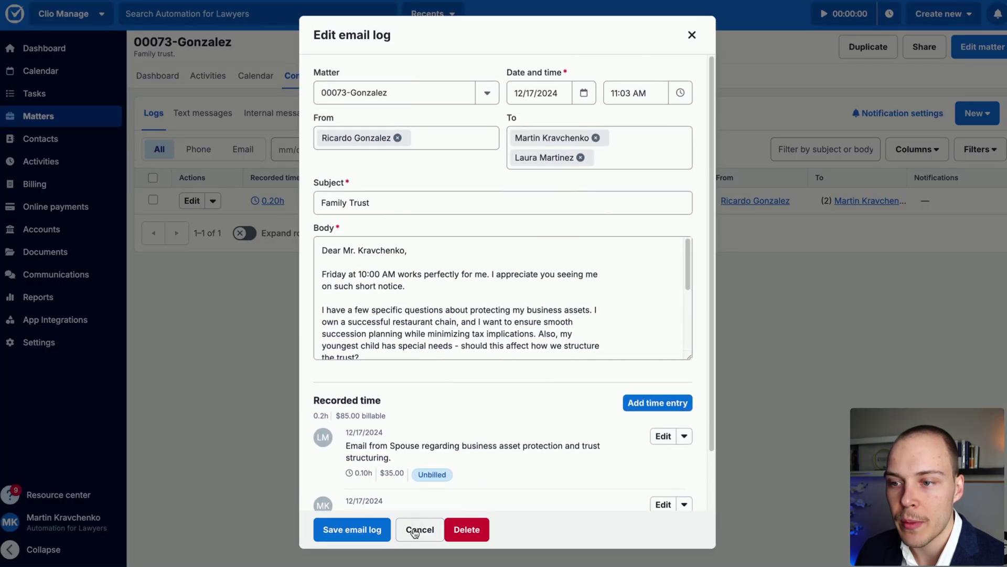
pyautogui.click(420, 529)
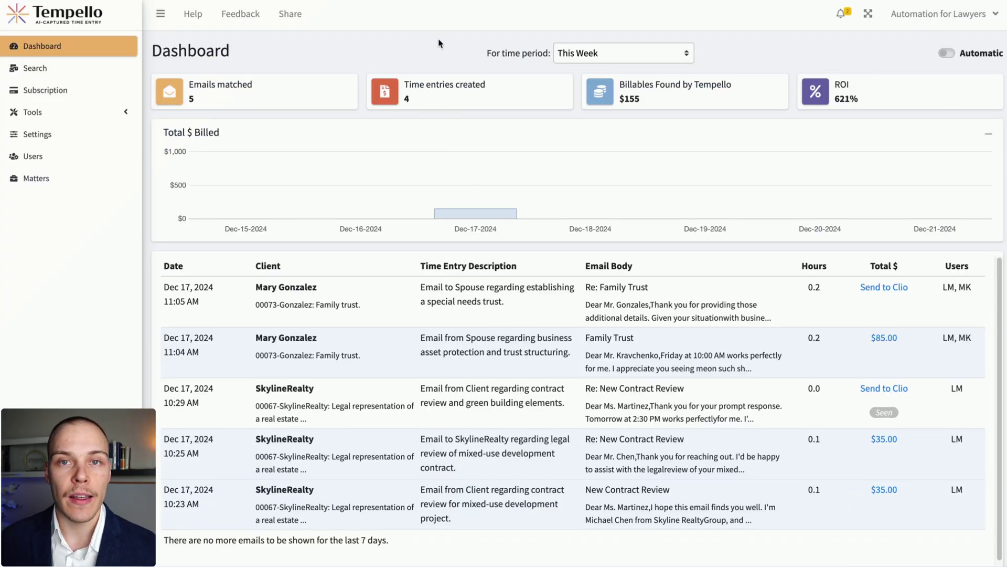
pyautogui.click(426, 351)
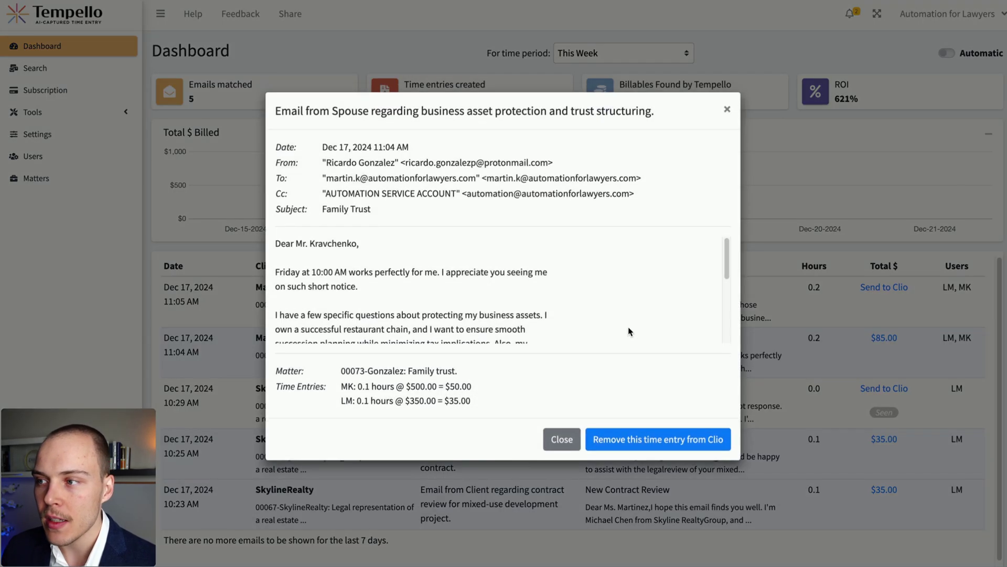
pyautogui.scroll(-1, 386, 305)
pyautogui.scroll(-2, 386, 304)
pyautogui.moveTo(510, 298); pyautogui.dragTo(556, 306)
pyautogui.click(561, 444)
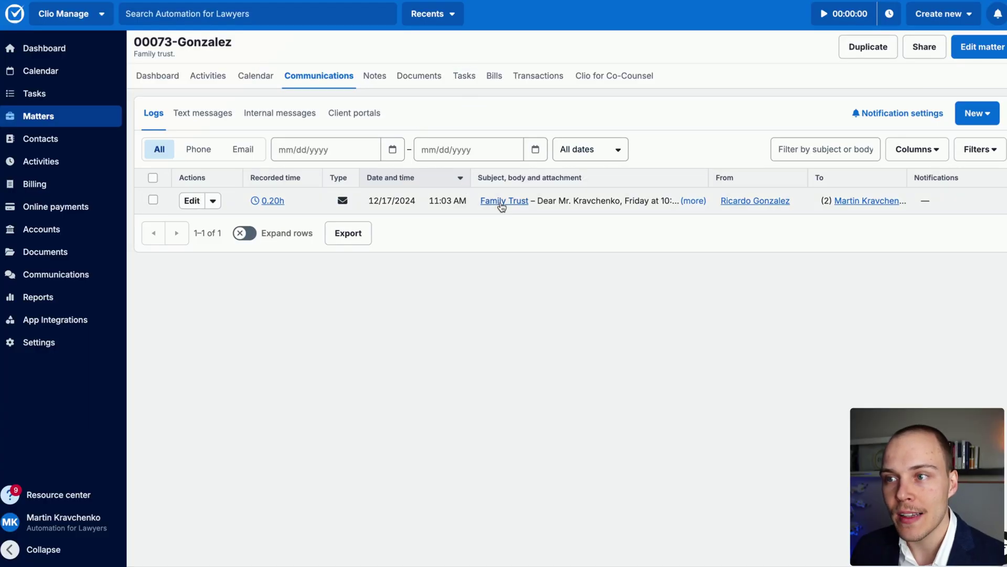
pyautogui.click(496, 201)
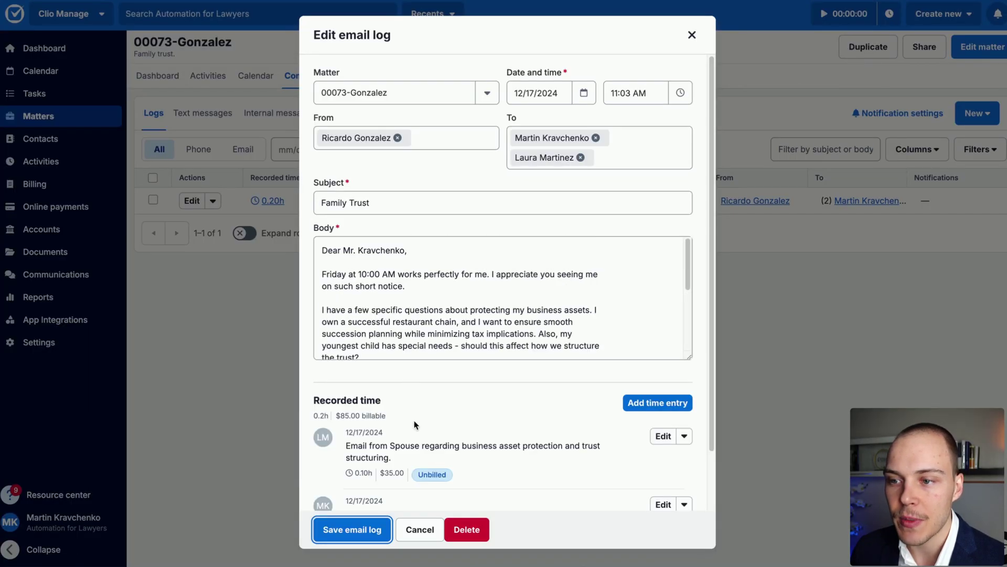
pyautogui.scroll(-2, 415, 428)
pyautogui.scroll(2, 415, 472)
pyautogui.click(419, 529)
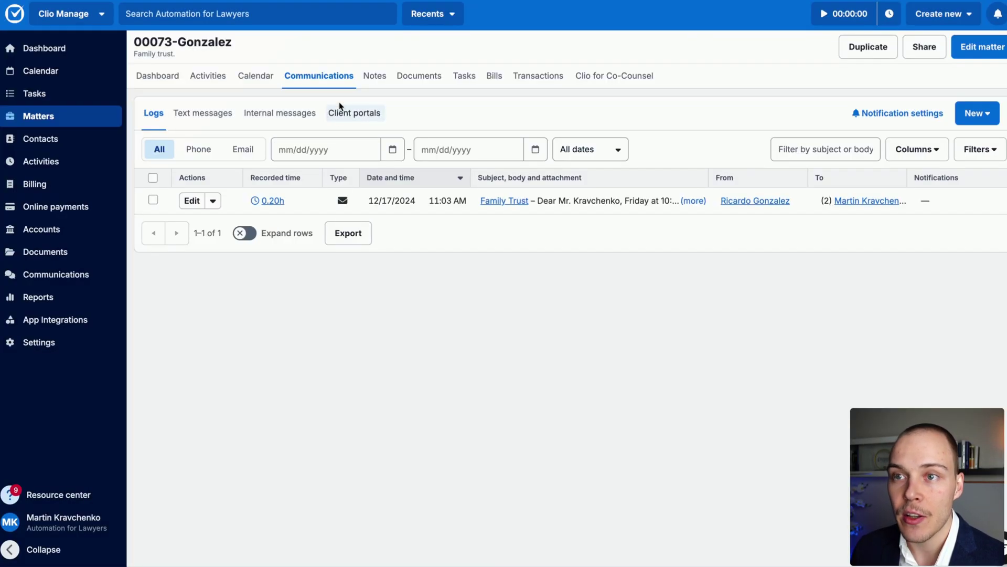
pyautogui.click(401, 77)
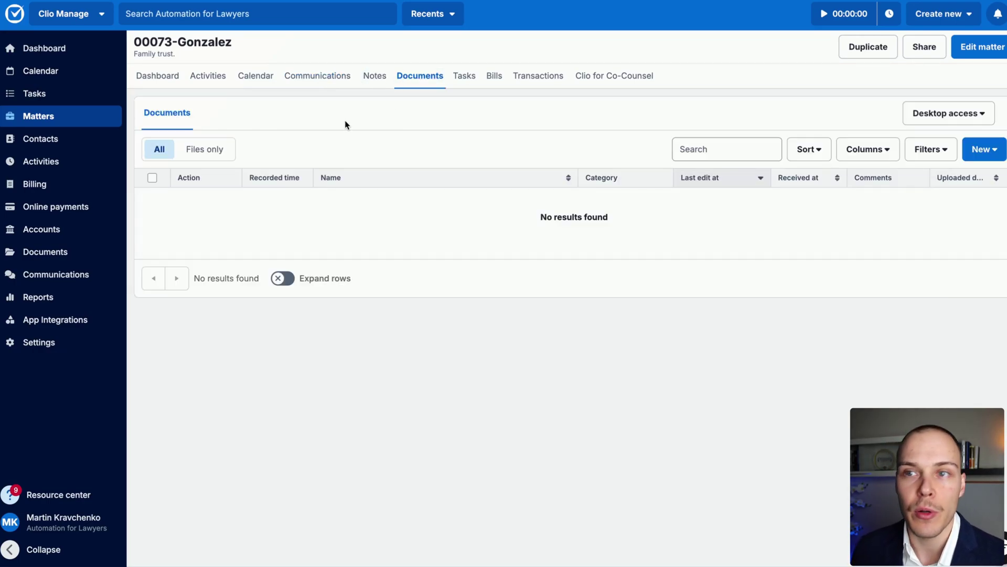
pyautogui.click(341, 87)
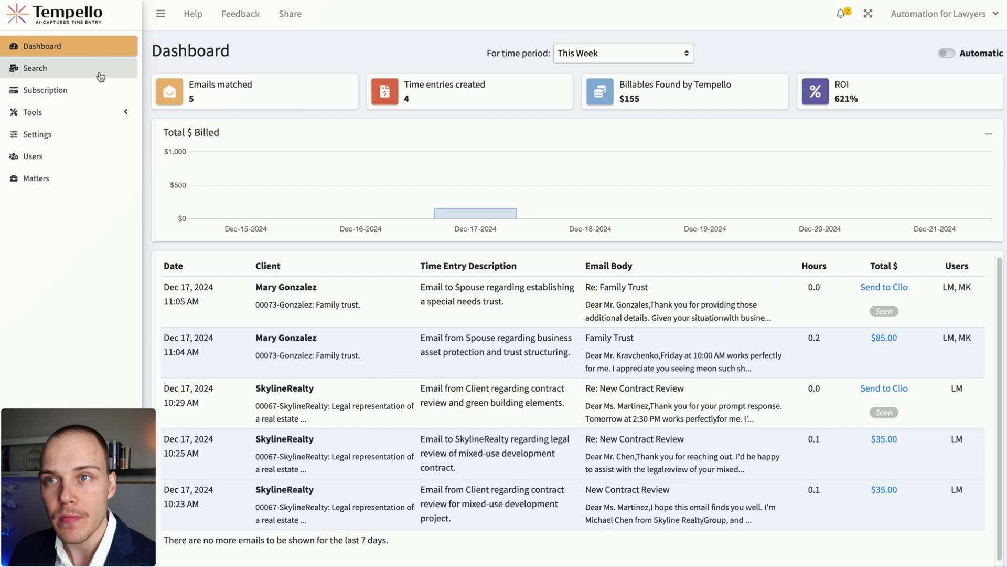
# Show today's processed emails in Search, keeping the users filter on all users.
pyautogui.click(58, 73)
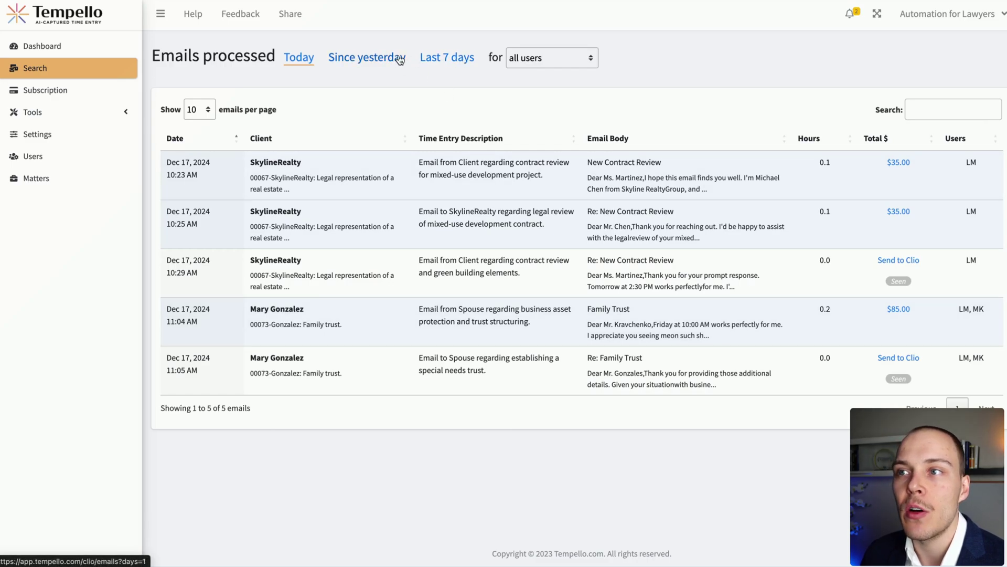
pyautogui.click(529, 58)
pyautogui.click(660, 64)
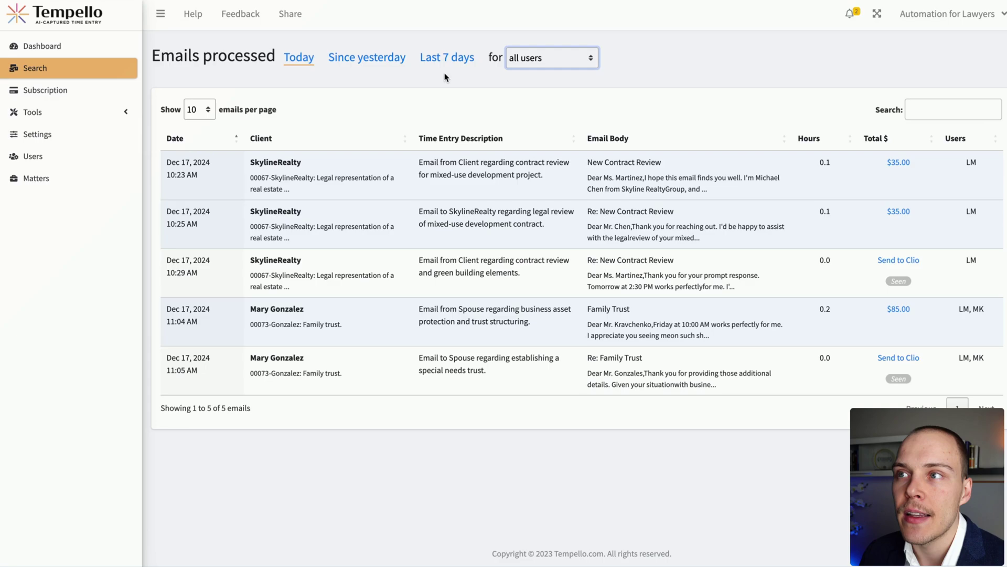
# Browse the Tools pages for Clio data import and firm mail connection, ending on the Blocked List.
pyautogui.click(67, 114)
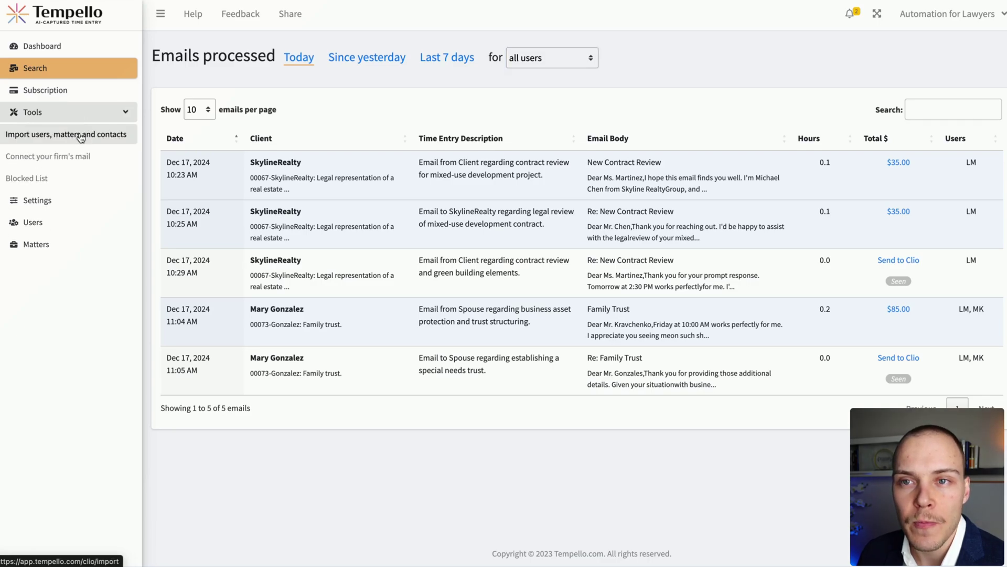
pyautogui.click(80, 136)
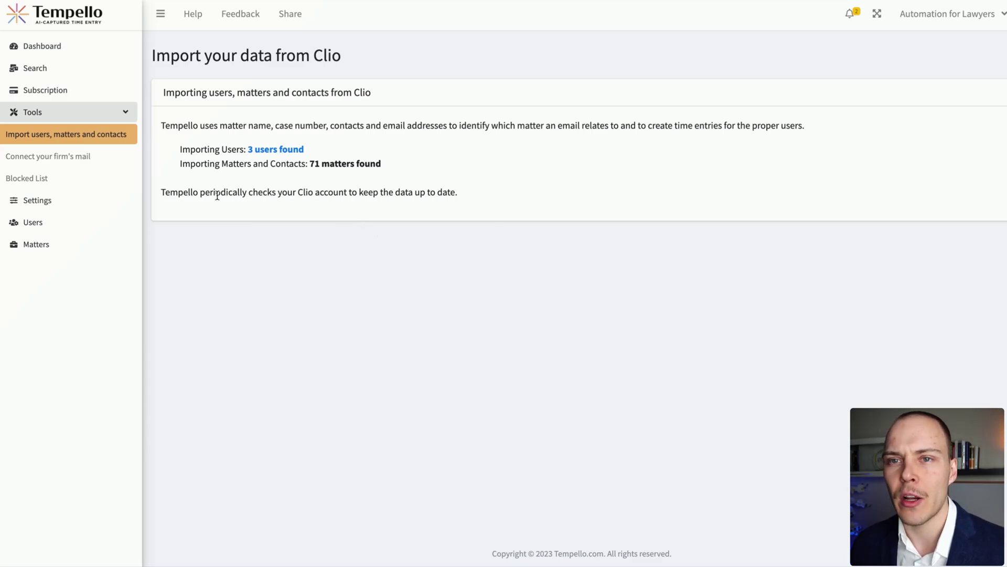
pyautogui.click(101, 159)
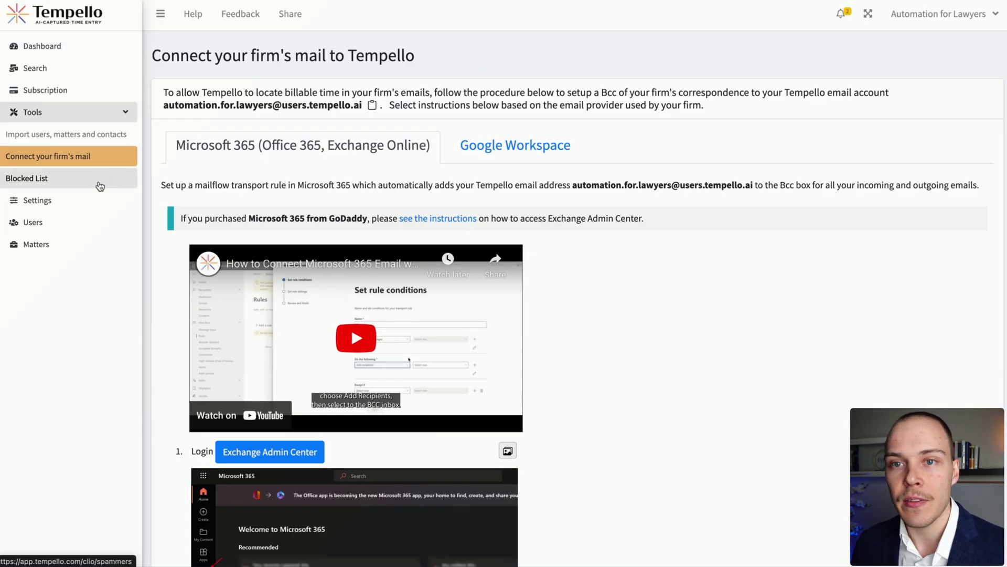
pyautogui.click(99, 186)
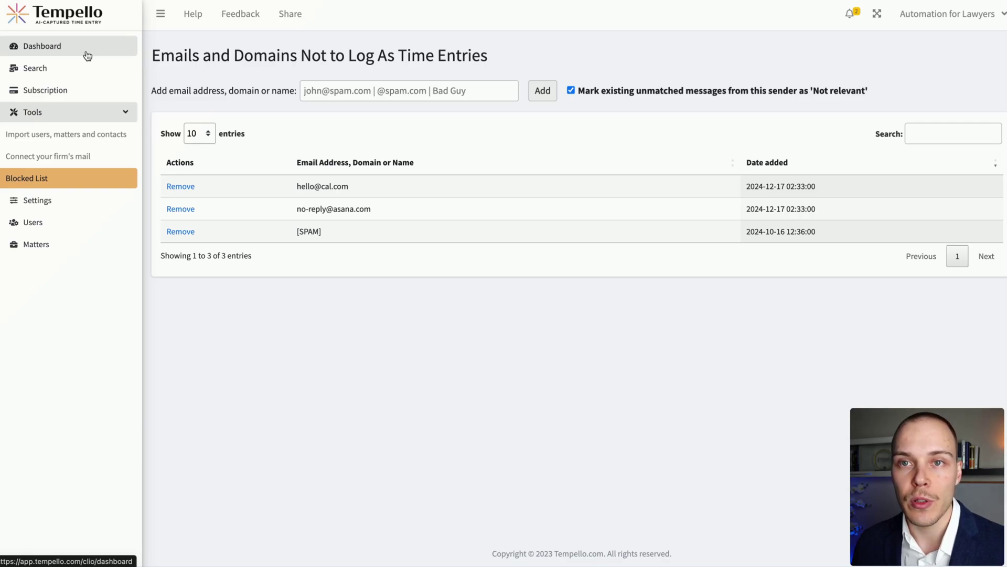
# Open General Settings, showing Manual time entry generation and 0.1 default hours.
pyautogui.click(105, 202)
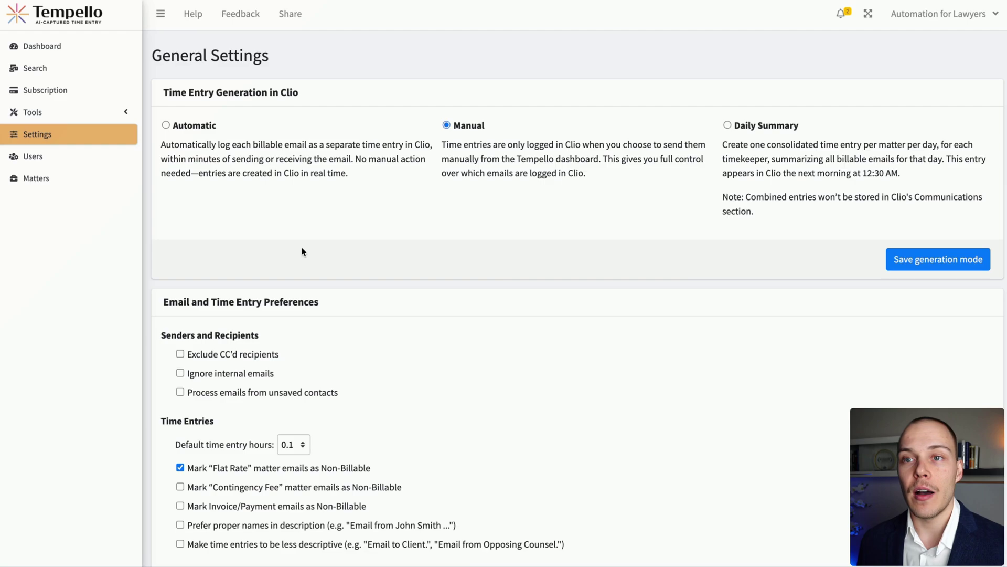
# Review today's processed emails and the first email's details, then return to General Settings.
pyautogui.click(79, 46)
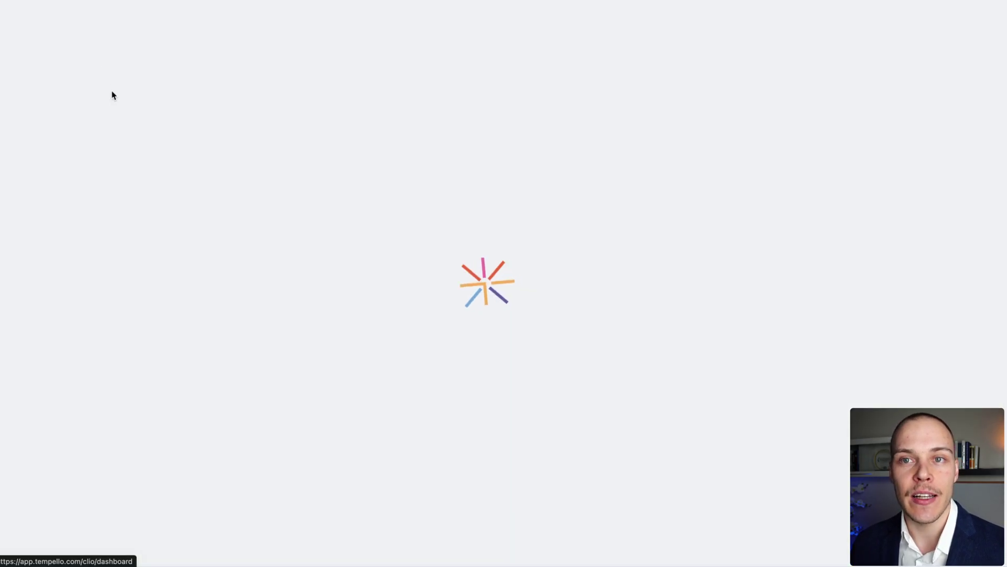
pyautogui.click(101, 69)
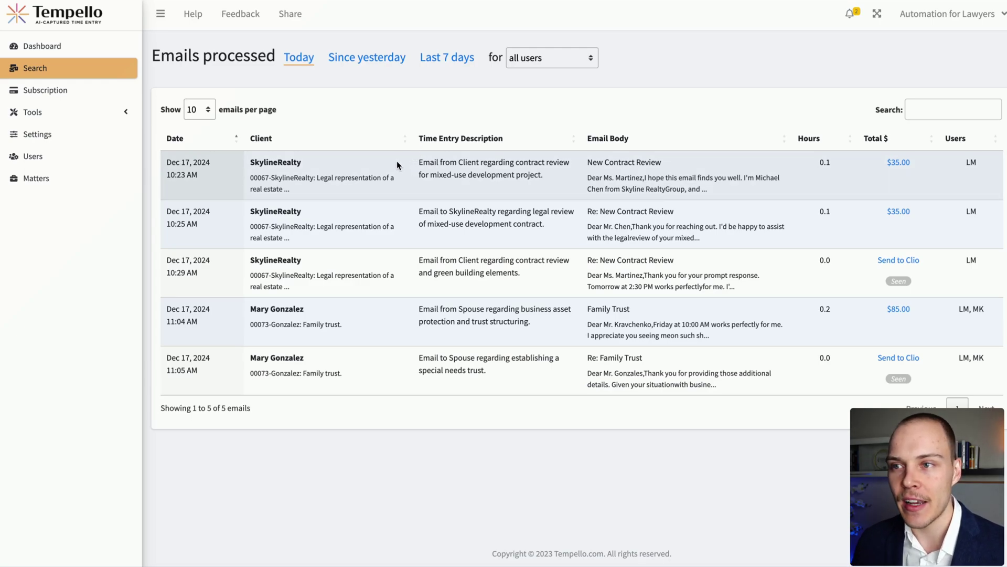
pyautogui.click(401, 165)
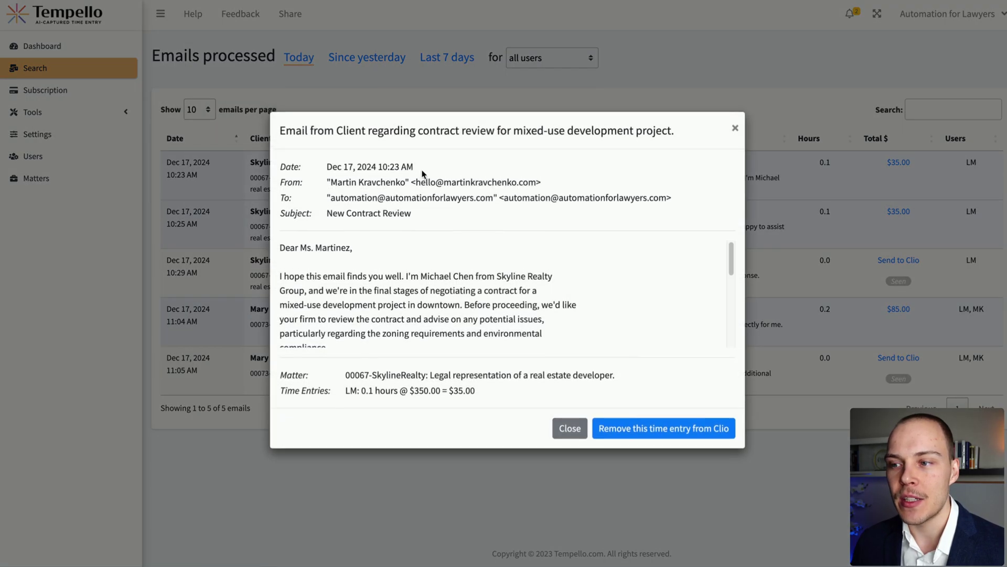
pyautogui.click(569, 429)
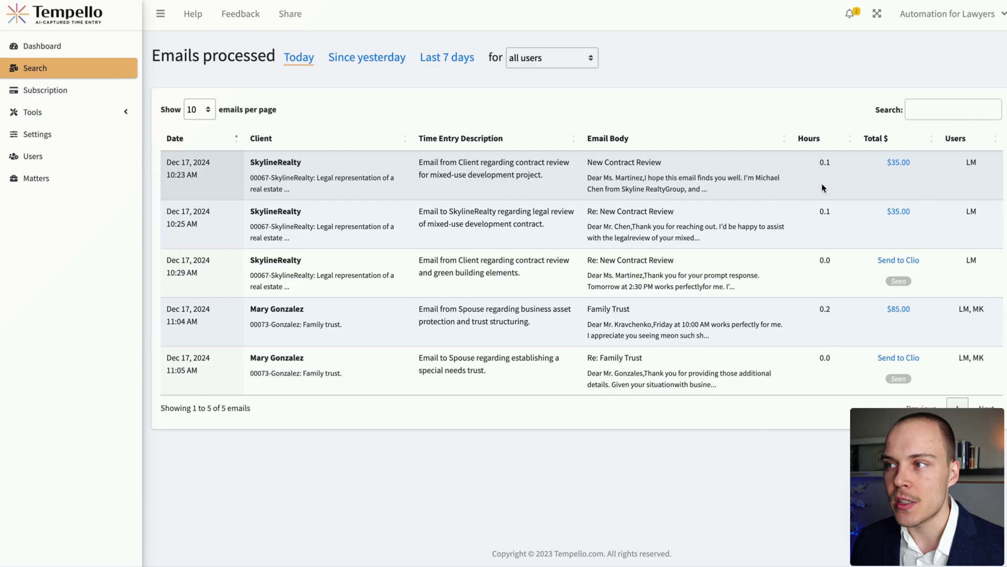
pyautogui.click(115, 140)
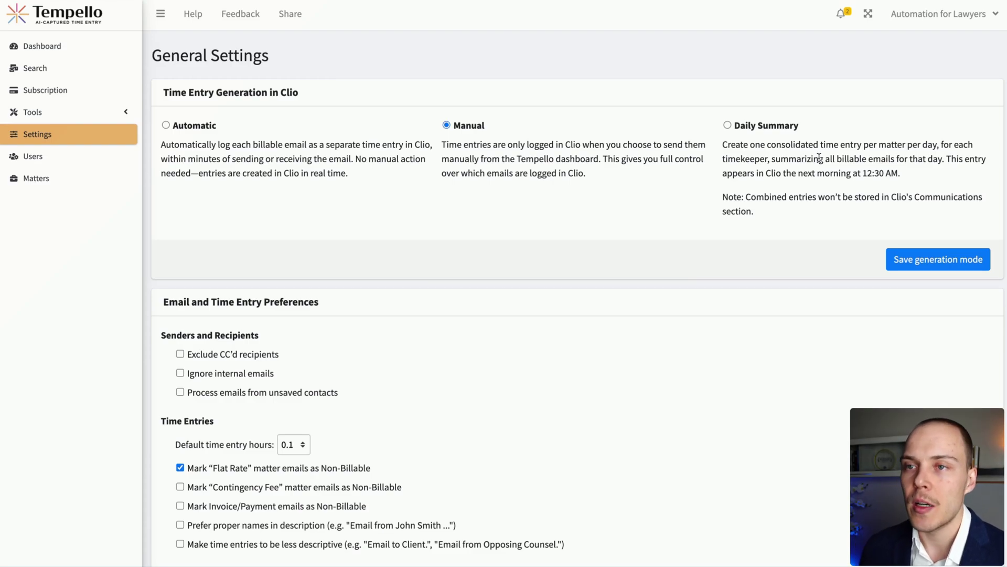
# Scroll through the time entry preferences, keep default hours at 0.1, and return to the Dashboard.
pyautogui.scroll(-4, 356, 158)
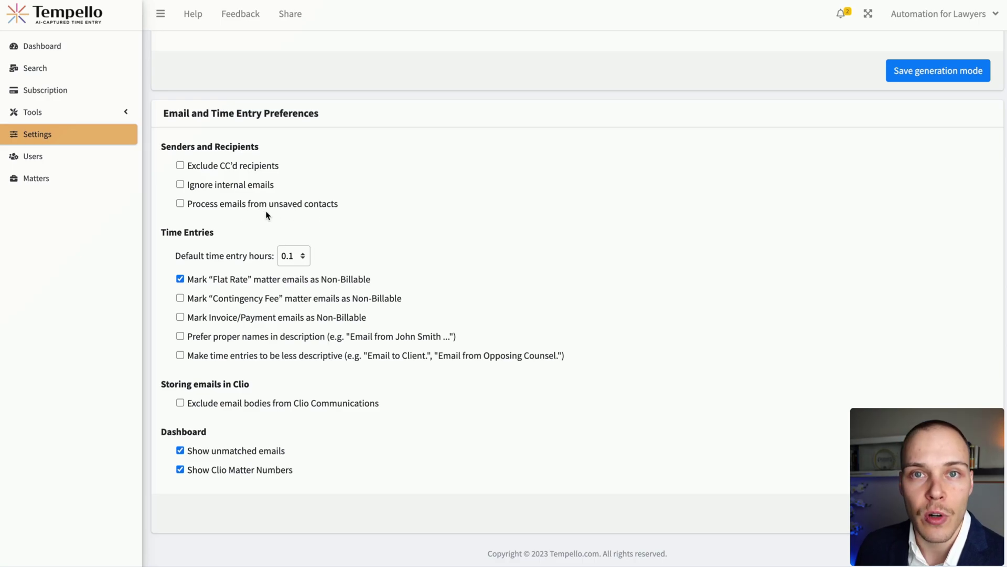
pyautogui.click(302, 257)
pyautogui.click(242, 259)
pyautogui.click(287, 257)
pyautogui.click(308, 260)
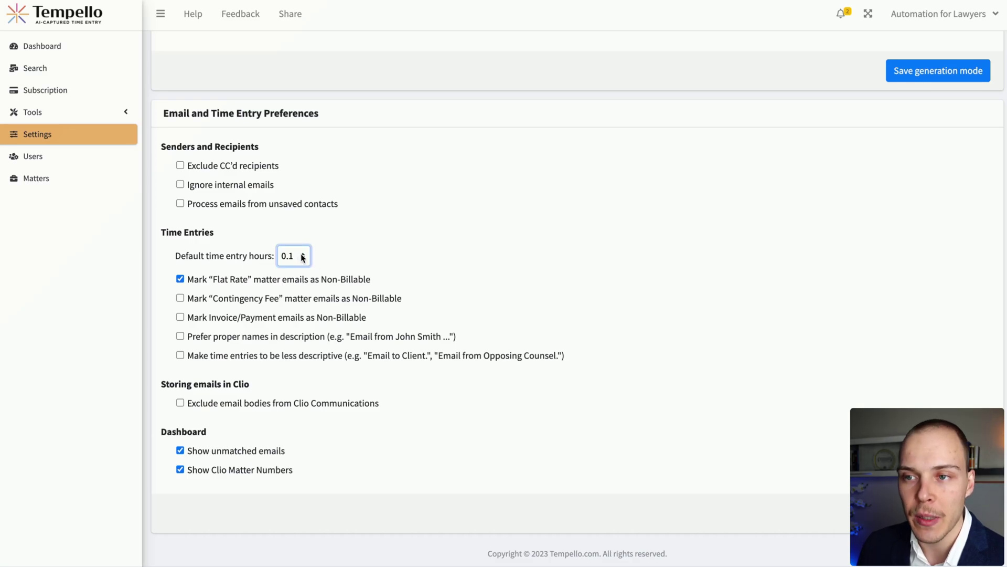
pyautogui.click(366, 265)
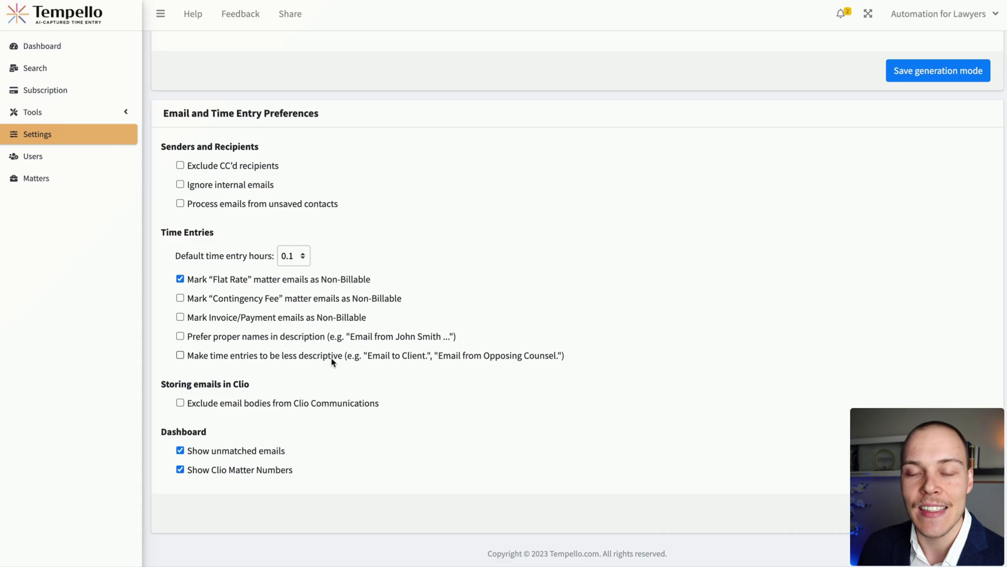
pyautogui.click(89, 48)
# Scroll the Dashboard, look over the General Settings preferences again, then go to the Users page.
pyautogui.scroll(-1, 418, 313)
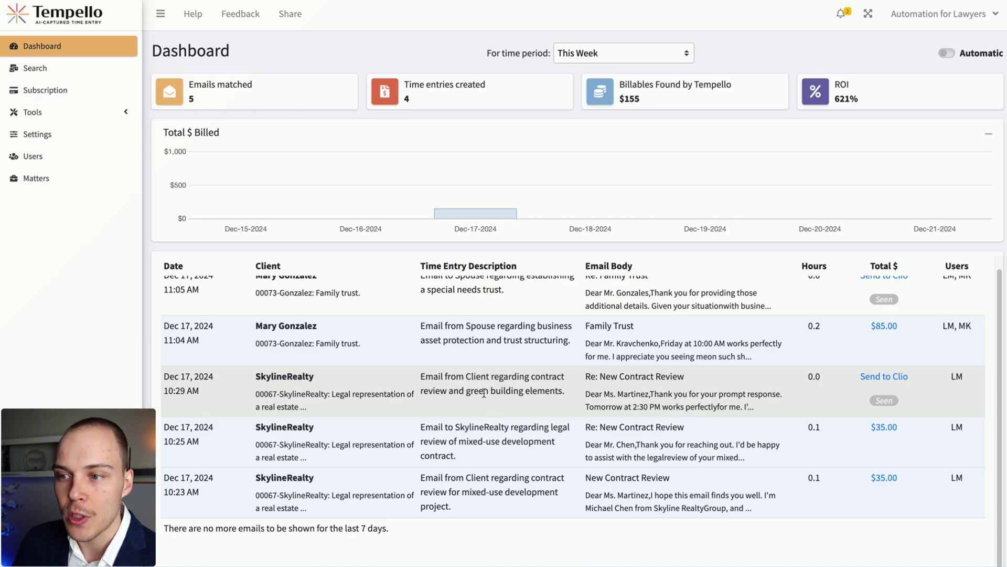
pyautogui.click(63, 134)
pyautogui.scroll(-10, 364, 294)
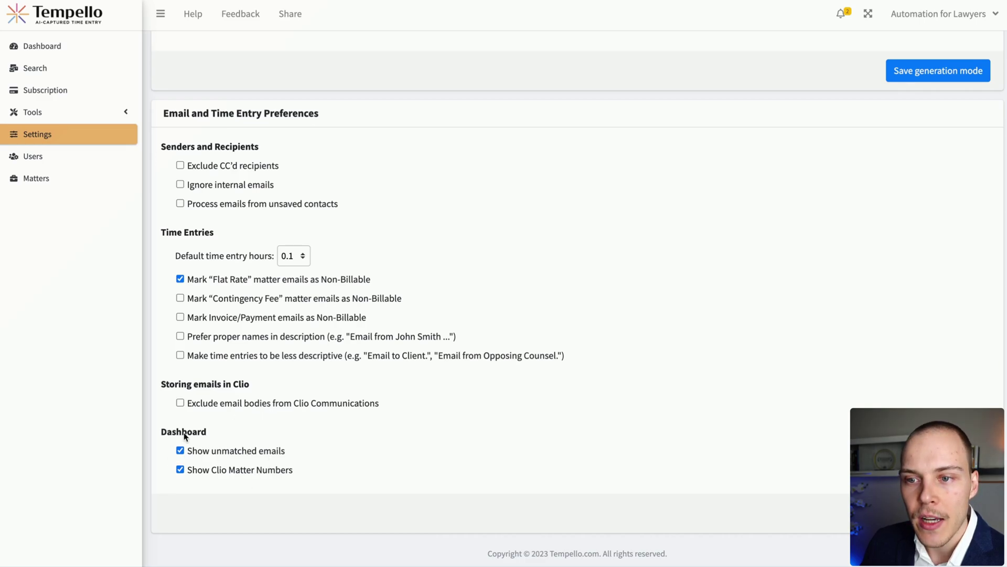
pyautogui.scroll(1, 241, 464)
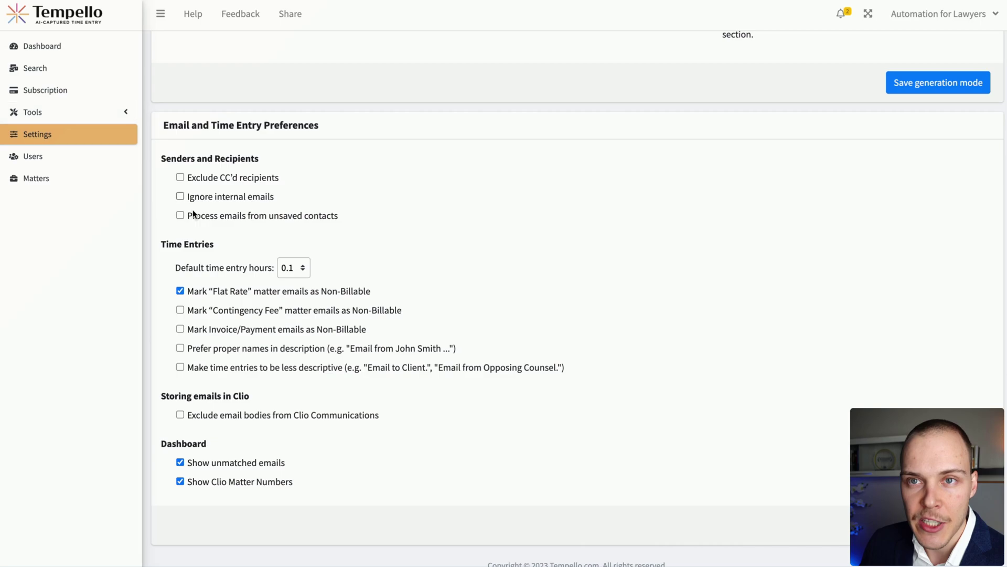
pyautogui.scroll(3, 303, 278)
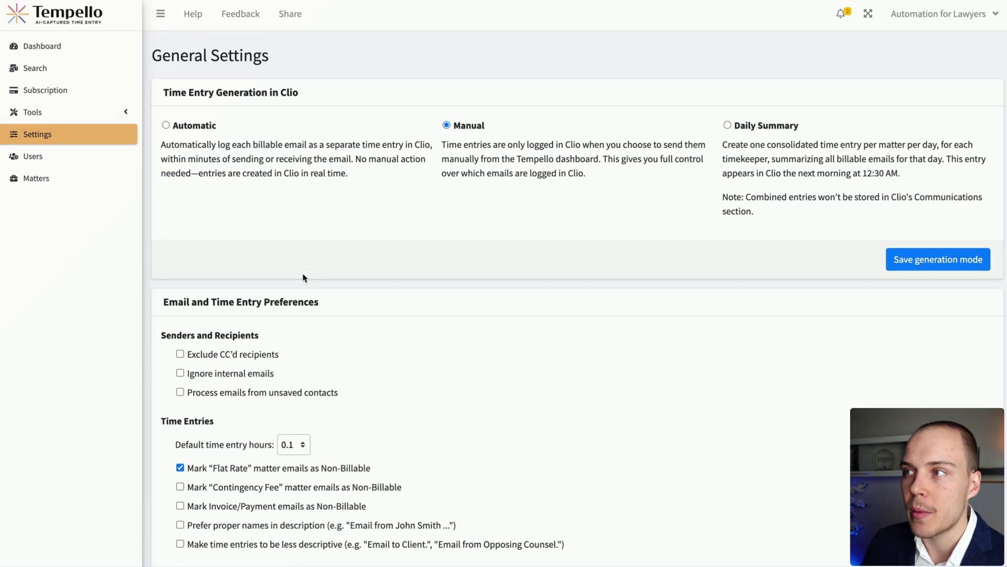
pyautogui.click(93, 161)
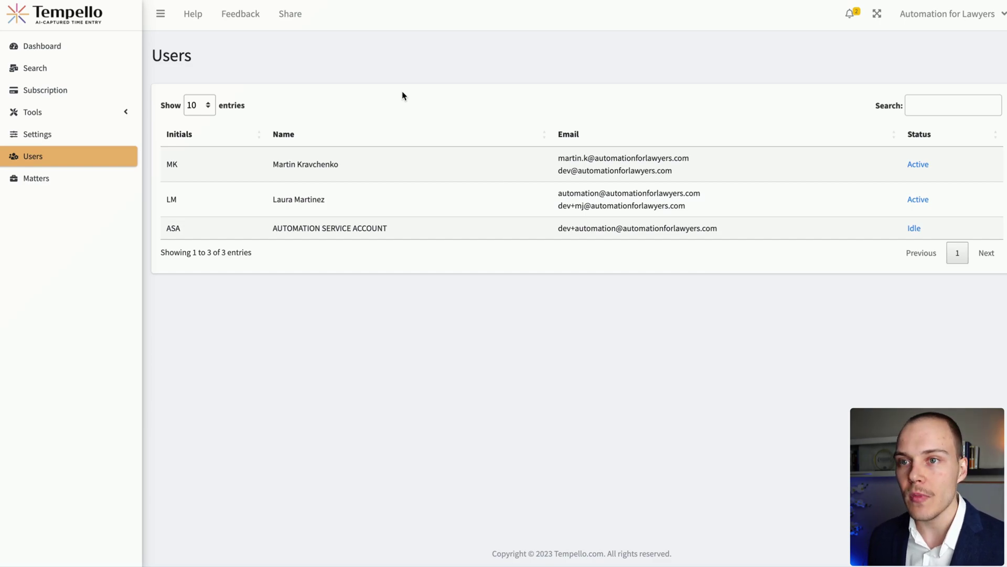
# Inspect the first user's alternate email and Idle status description, closing the dialog without saving.
pyautogui.click(415, 164)
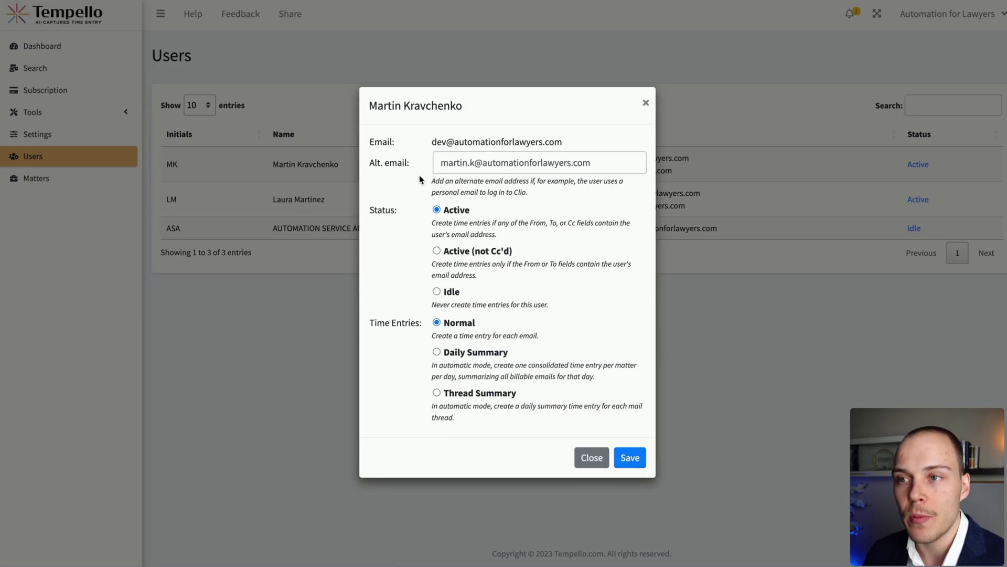
pyautogui.moveTo(439, 163); pyautogui.dragTo(587, 162)
pyautogui.click(579, 139)
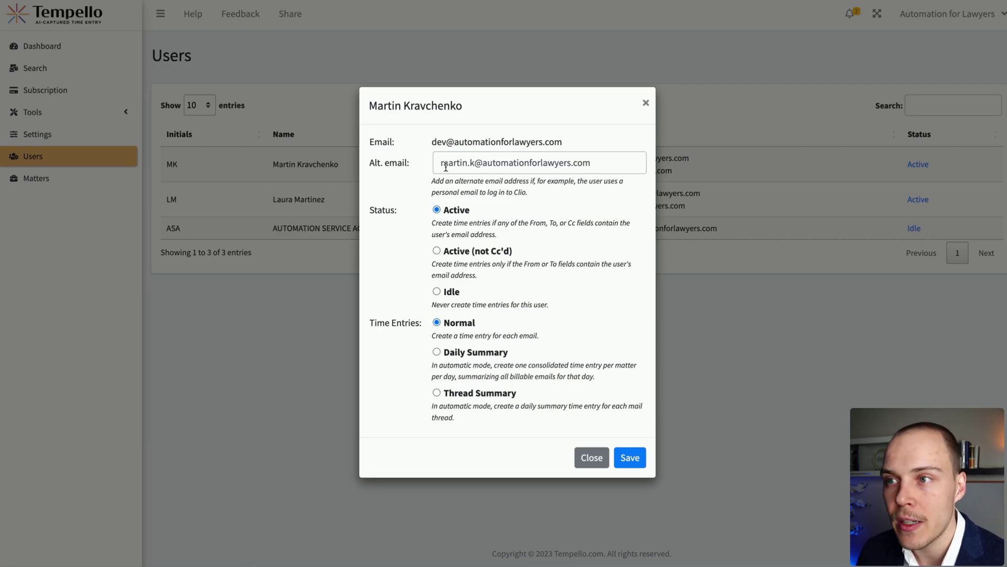
pyautogui.moveTo(440, 163); pyautogui.dragTo(589, 153)
pyautogui.click(562, 117)
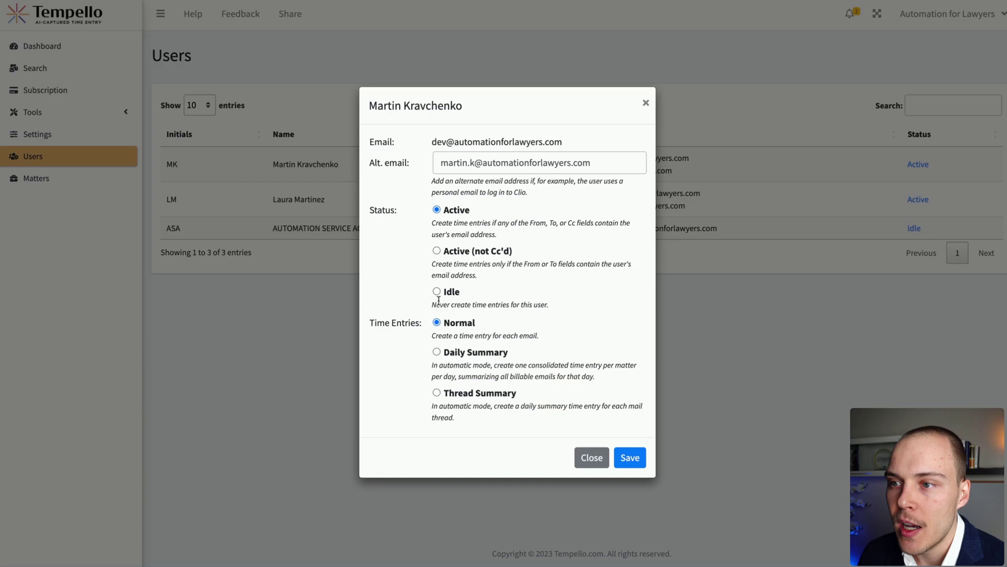
pyautogui.moveTo(449, 305); pyautogui.dragTo(522, 305)
pyautogui.click(513, 303)
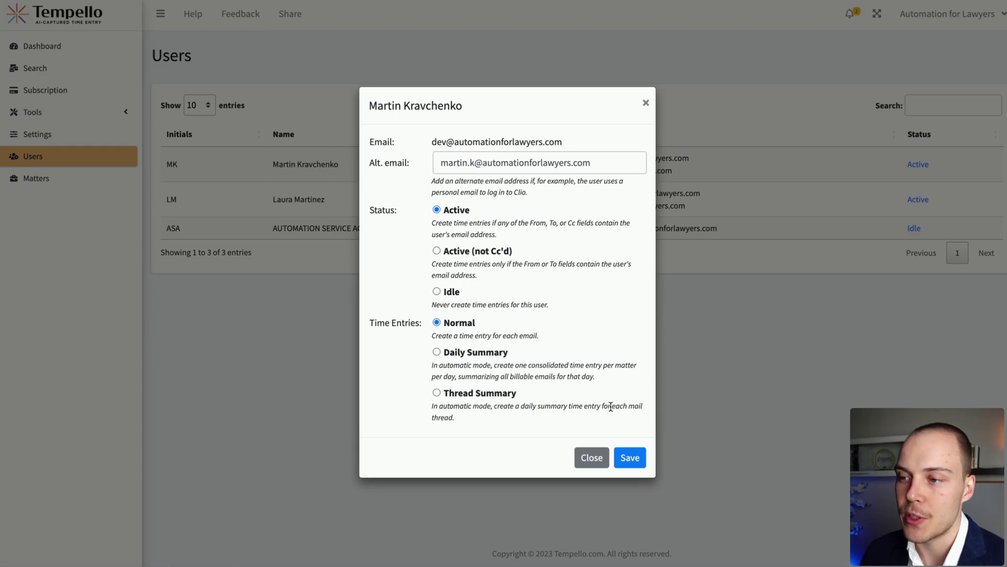
pyautogui.click(592, 458)
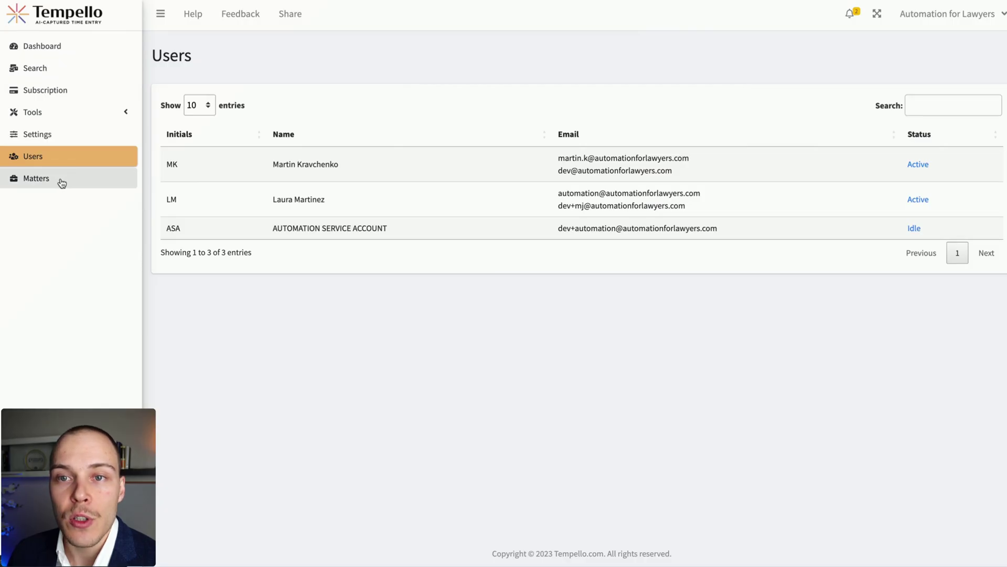
# Show the Matters list and toggle Ignore on the family trust matter, leaving it not ignored.
pyautogui.click(62, 182)
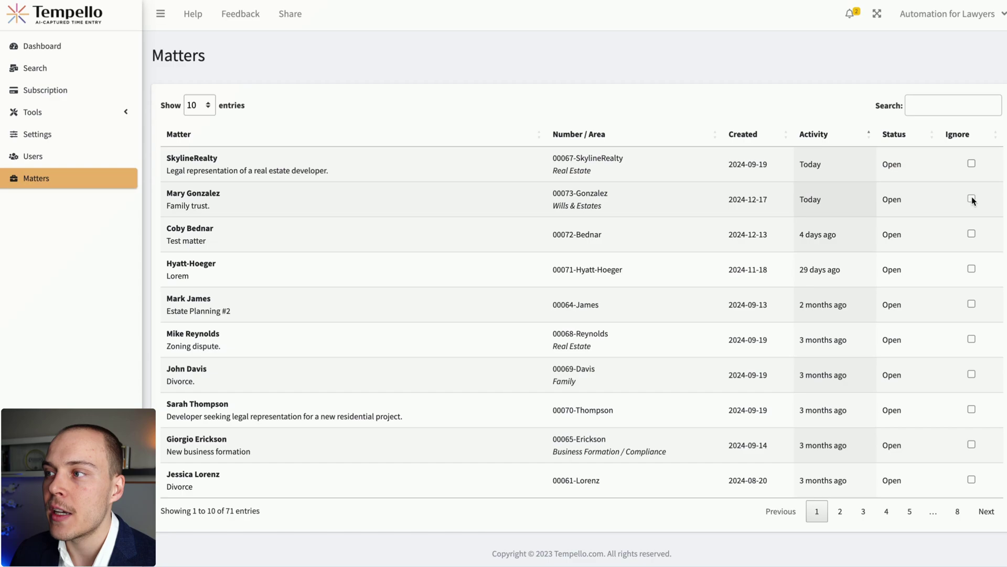
pyautogui.click(972, 198)
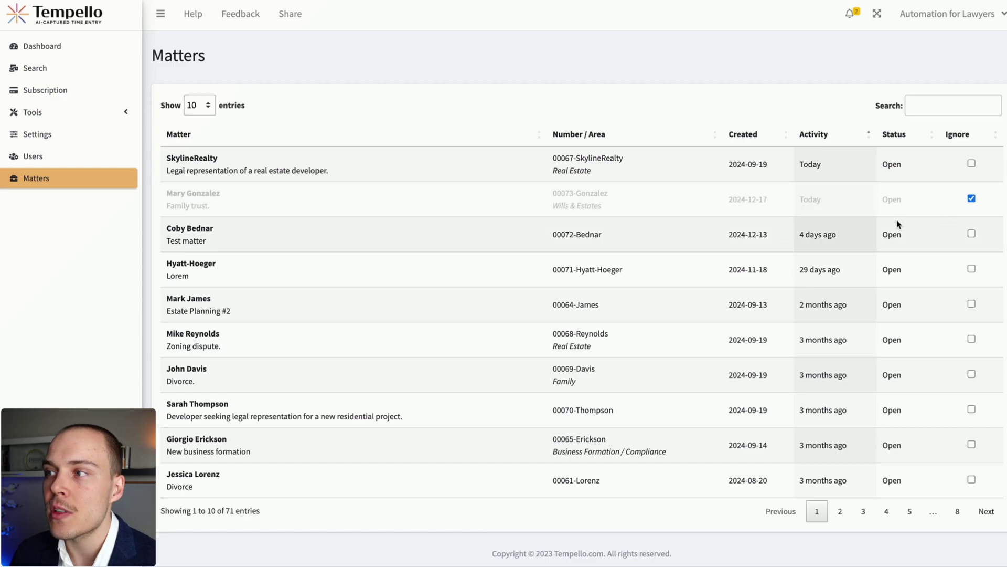
pyautogui.click(972, 198)
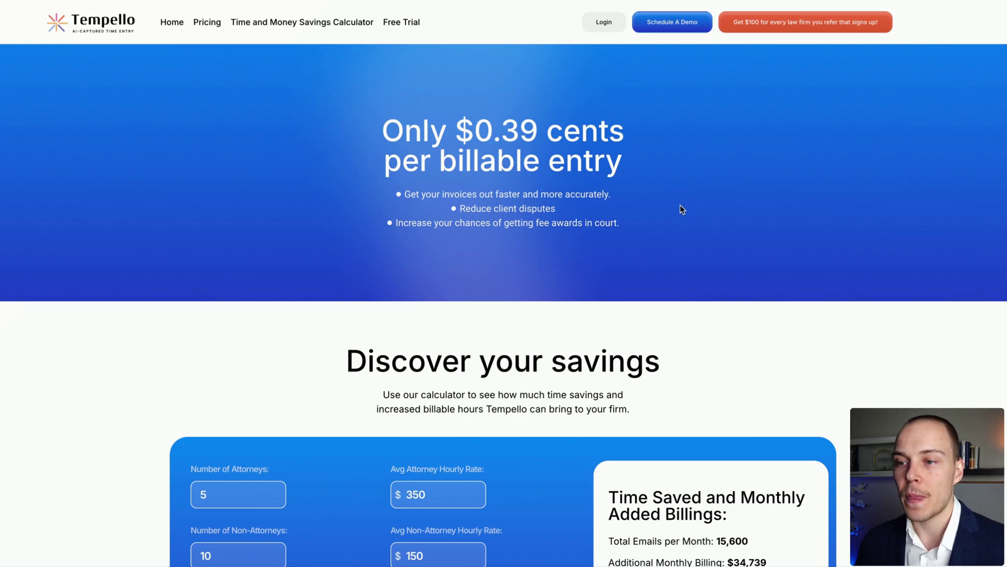
pyautogui.scroll(-2, 803, 215)
pyautogui.scroll(-2, 850, 229)
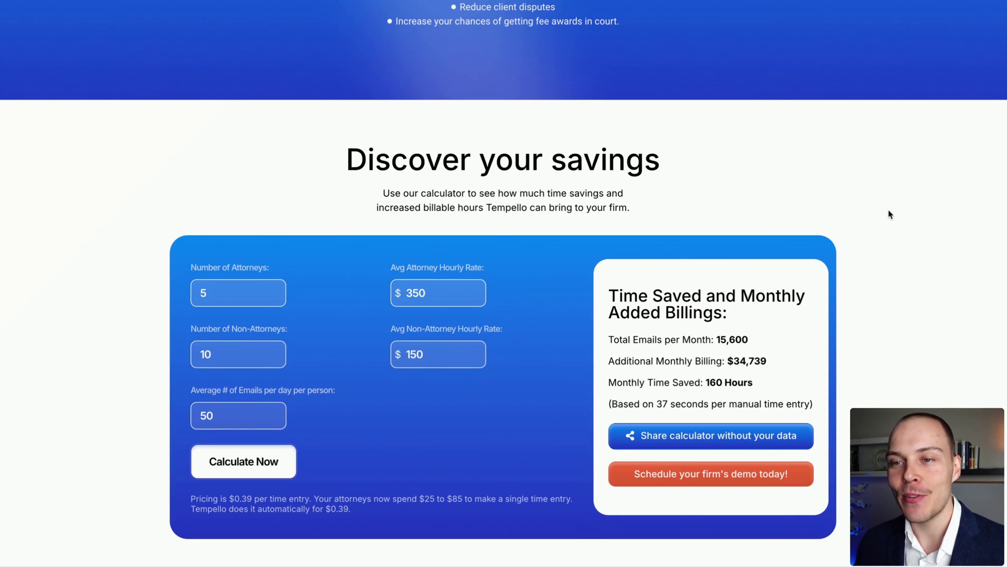
pyautogui.scroll(-1, 888, 208)
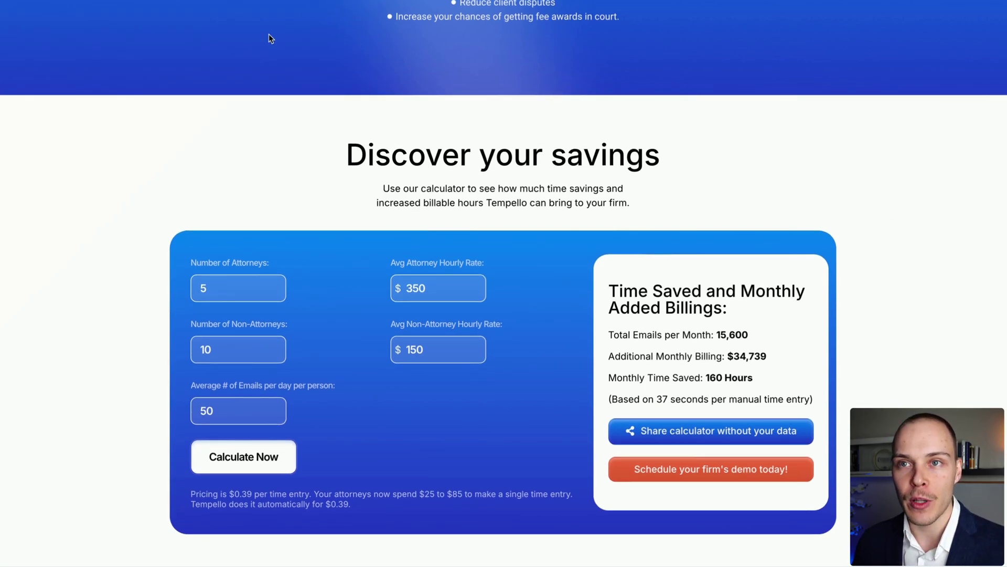
pyautogui.scroll(1, 269, 35)
pyautogui.scroll(-4, 304, 112)
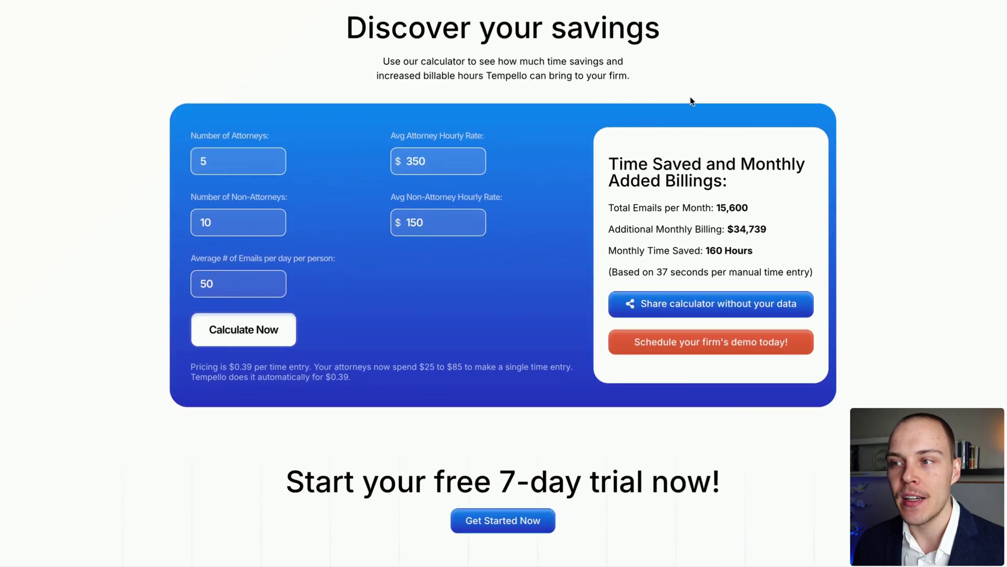
pyautogui.scroll(1, 237, 326)
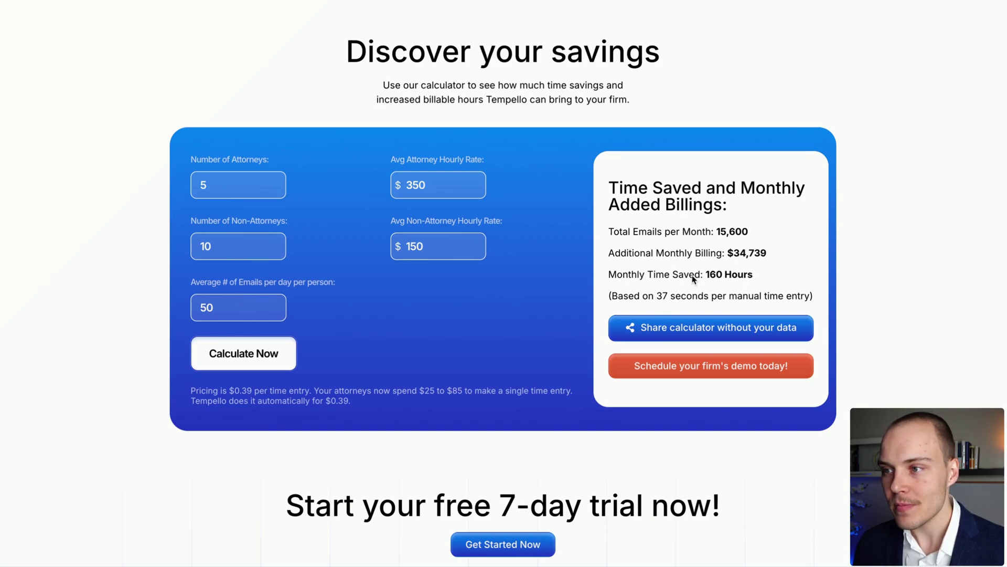
pyautogui.moveTo(768, 275); pyautogui.dragTo(648, 279)
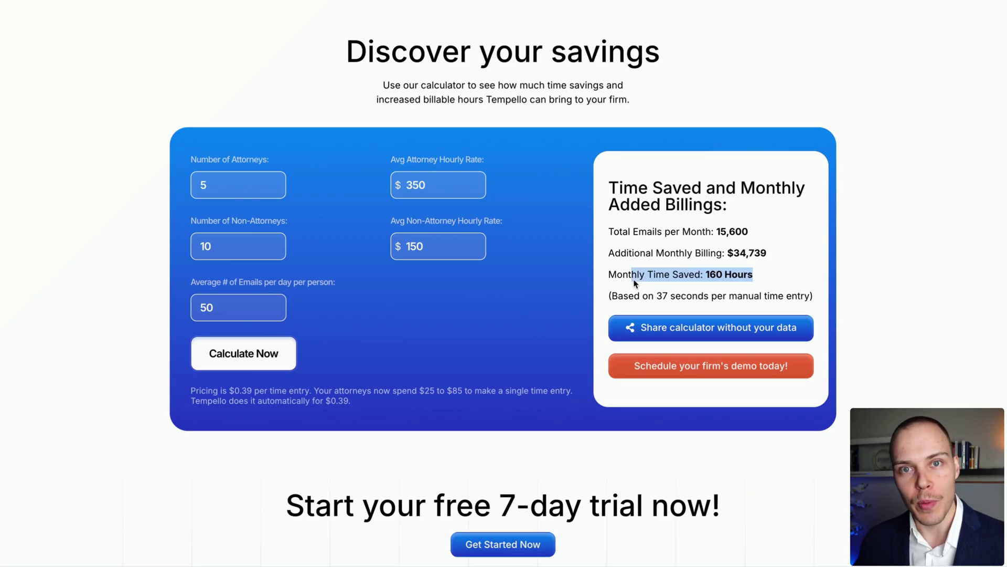
pyautogui.click(634, 283)
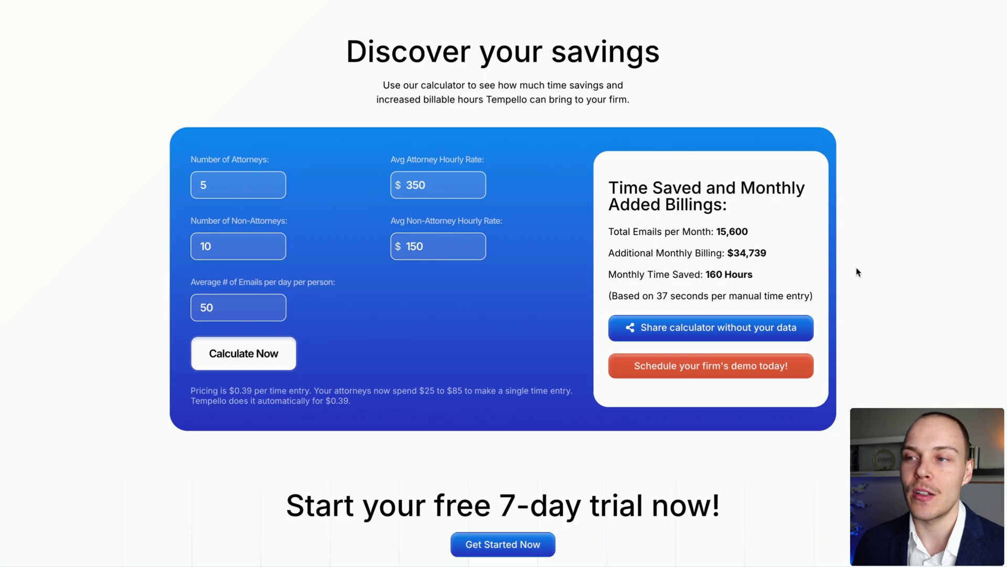
pyautogui.scroll(1, 857, 257)
# Scroll back up the Tempello pricing page showing $0.39 per billable entry.
pyautogui.scroll(6, 858, 260)
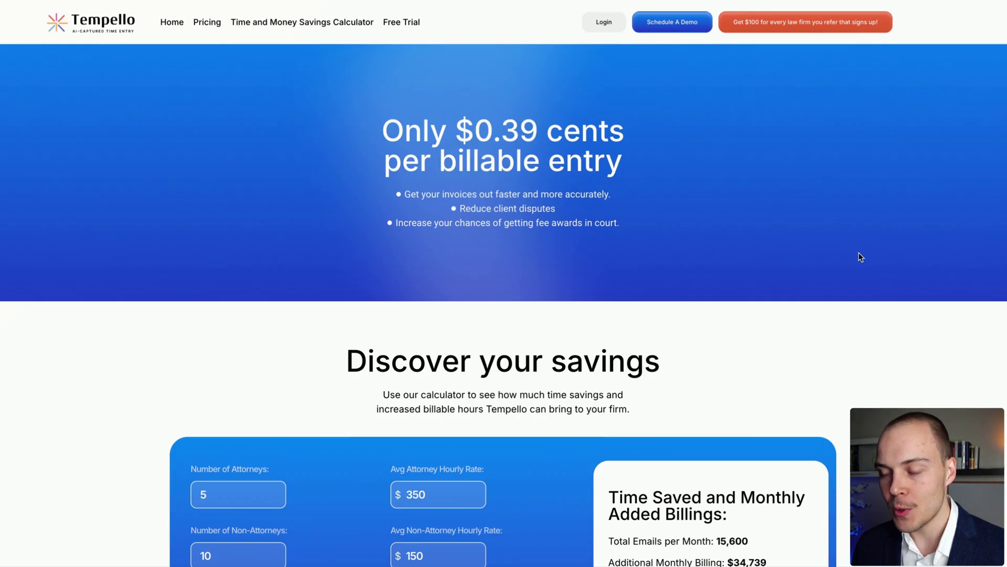